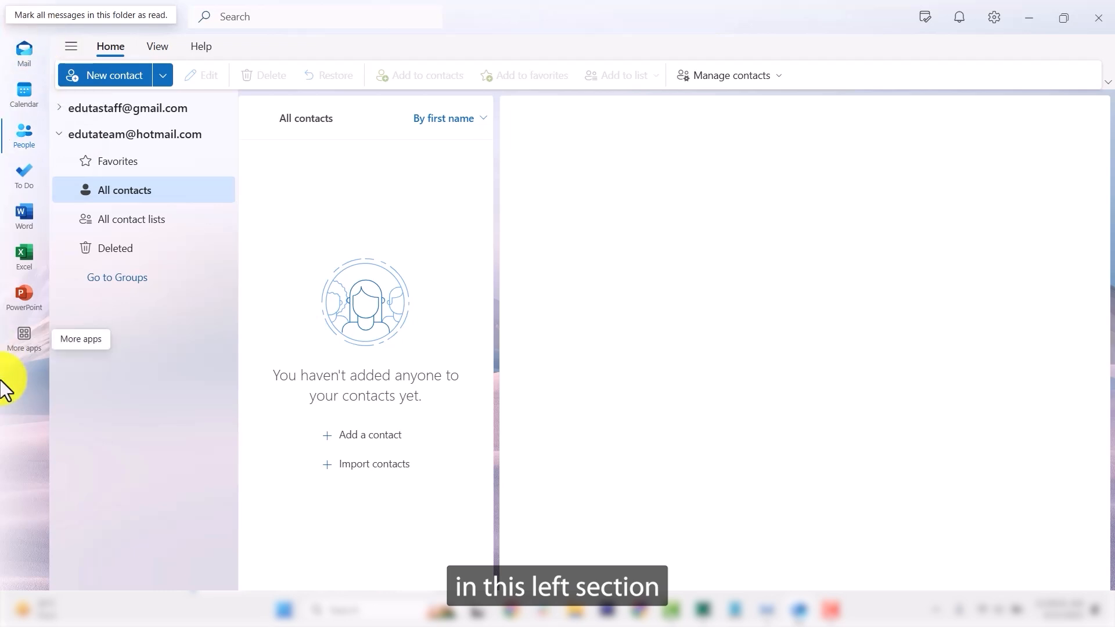
Step: Expand the gmail account's contacts and view The HeyGen Team and Pexels details
left_click(30, 143)
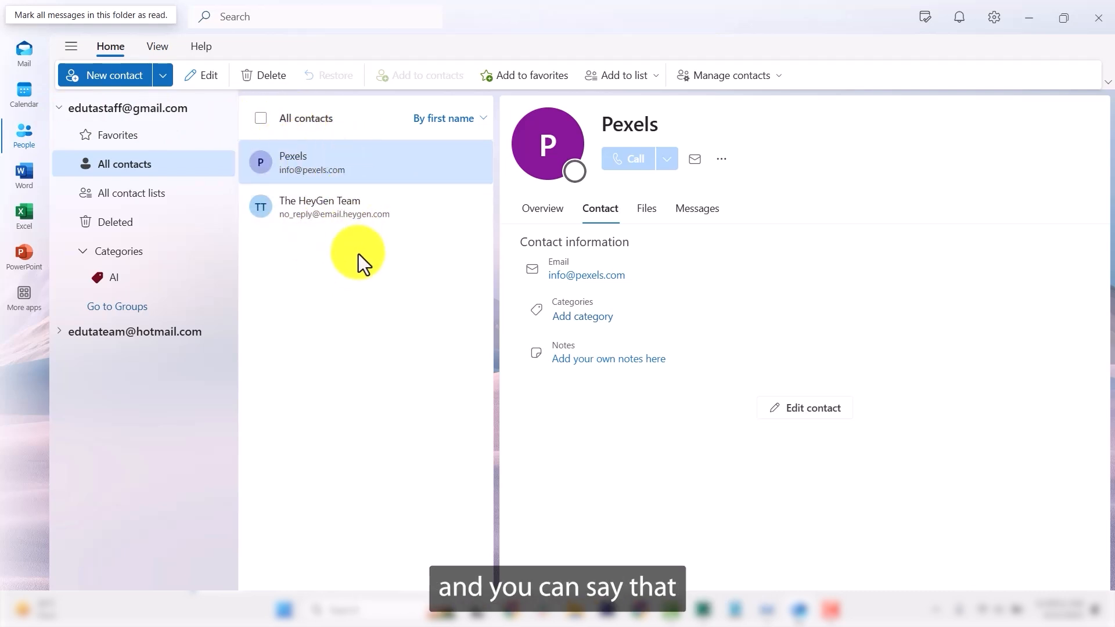
left_click(351, 223)
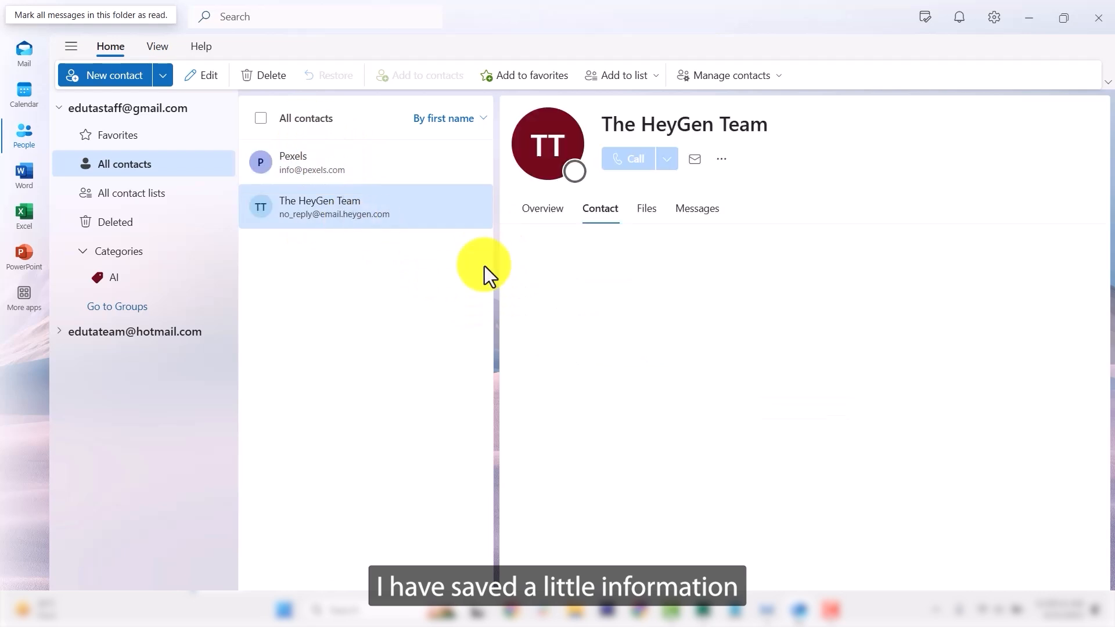
left_click(326, 165)
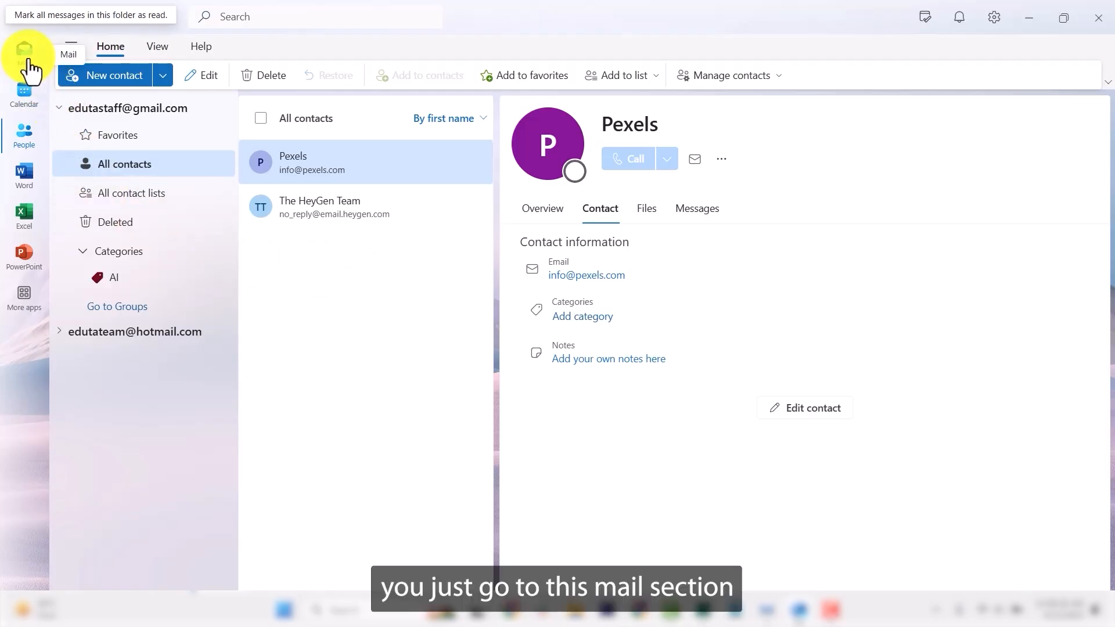
Step: Open the Alison newsletter email in Mail and show its sender's contact card
left_click(26, 57)
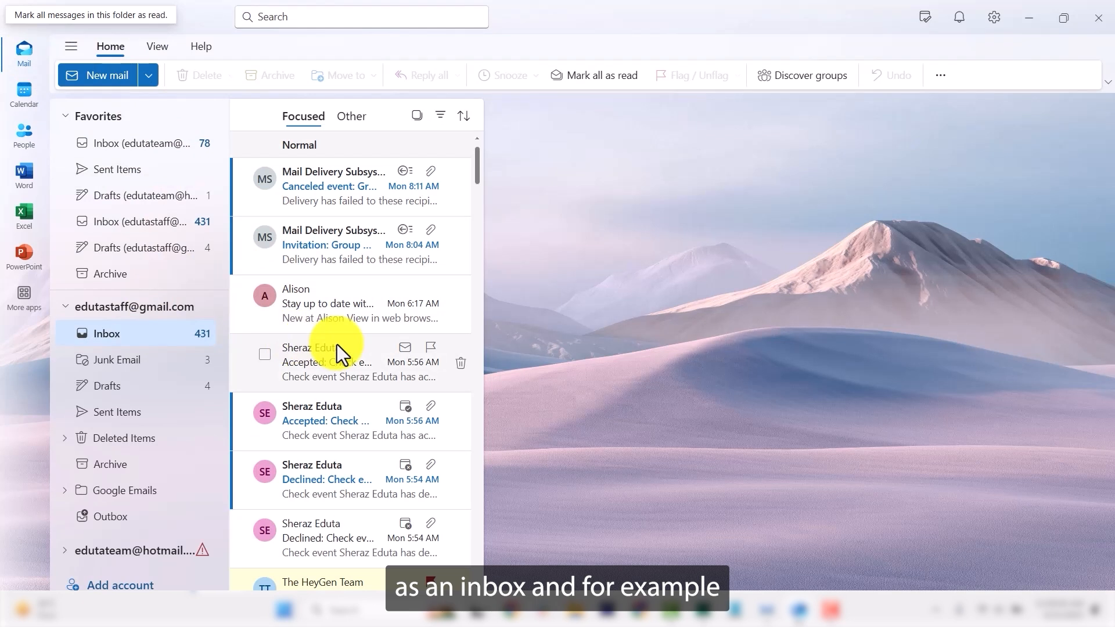
left_click(330, 298)
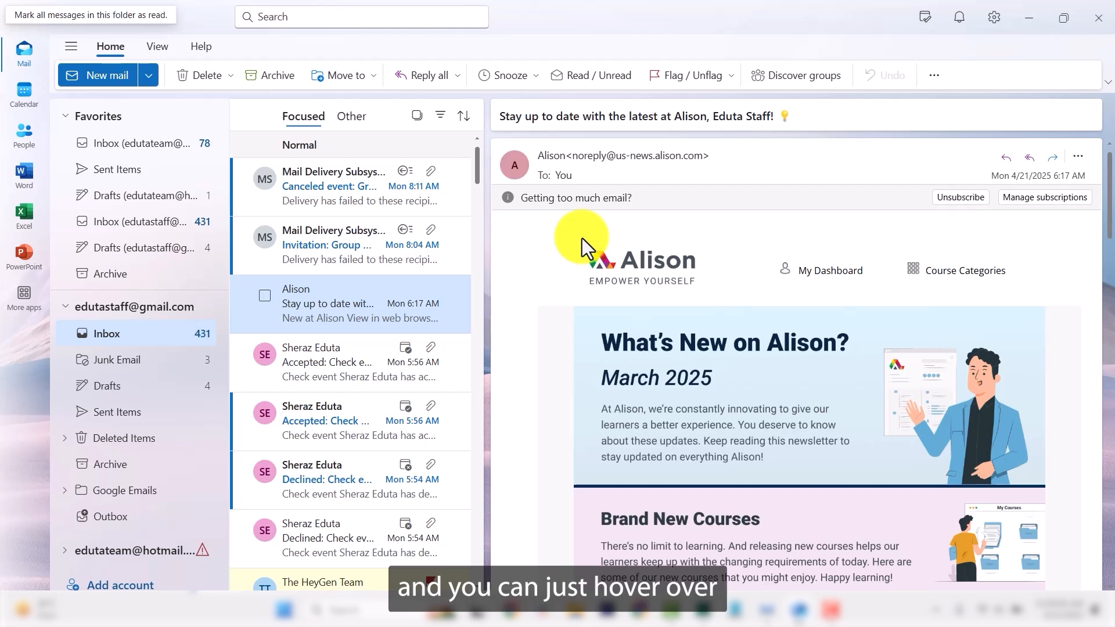
mouse_move(598, 163)
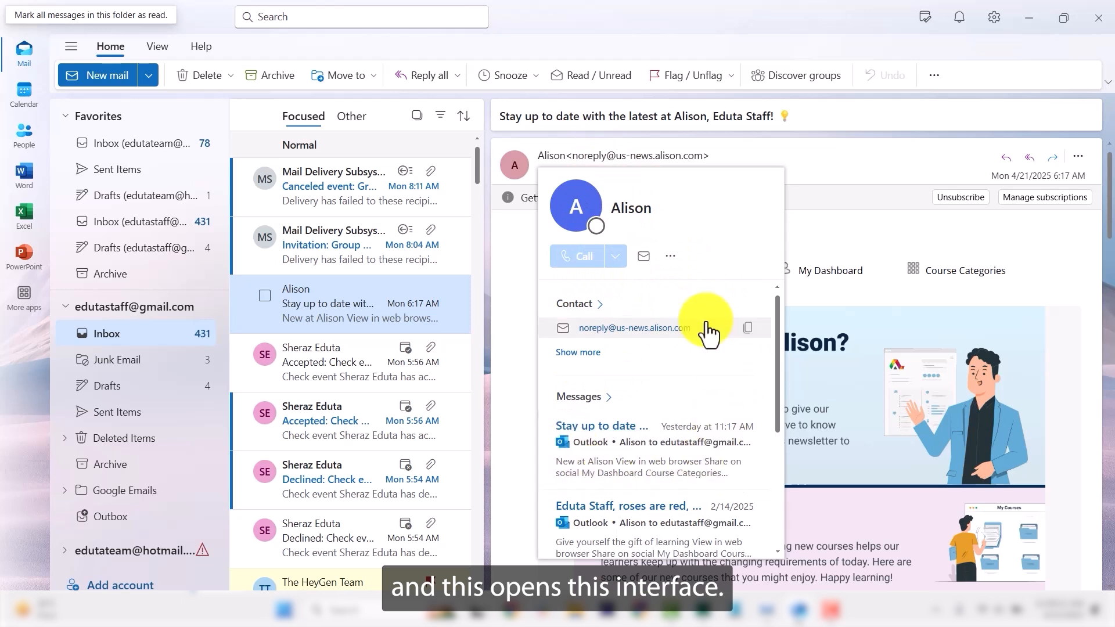
Step: Choose Add to contacts from the Alison sender's contact card menu
left_click(671, 257)
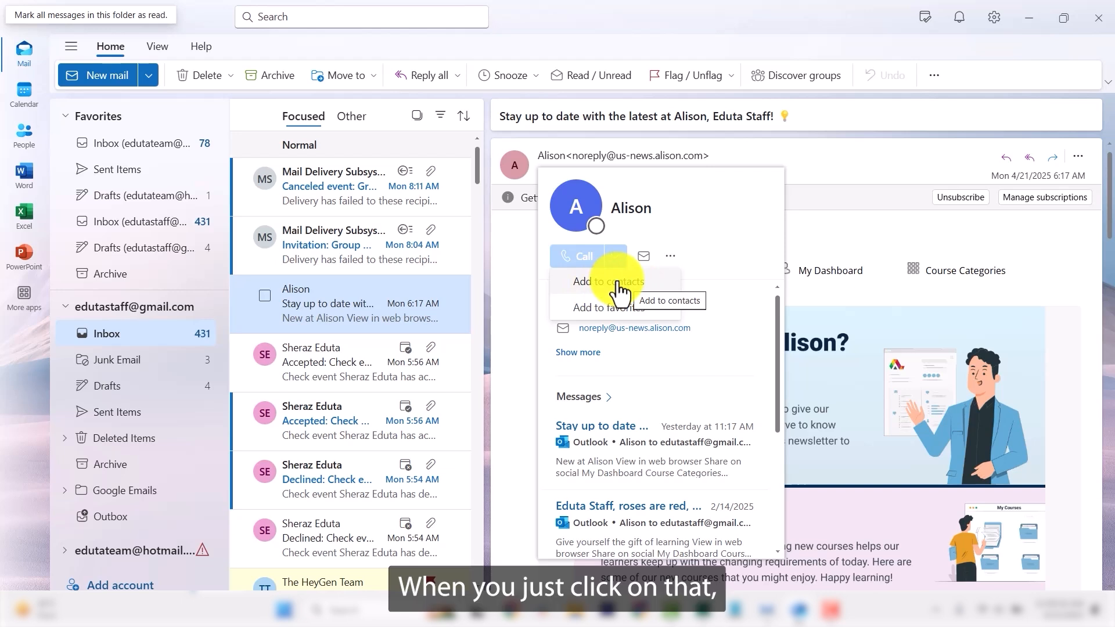
left_click(617, 282)
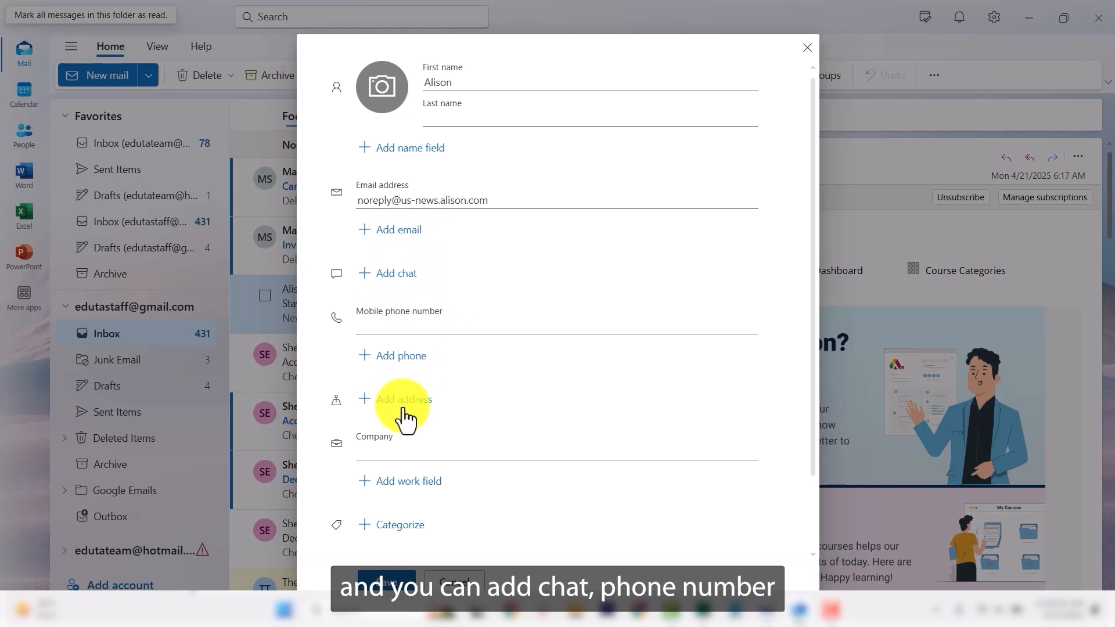
Step: Enter last name Company and fill the mobile number from the saved suggestion
scroll(482, 402, "down", 1)
scroll(482, 402, "up", 1)
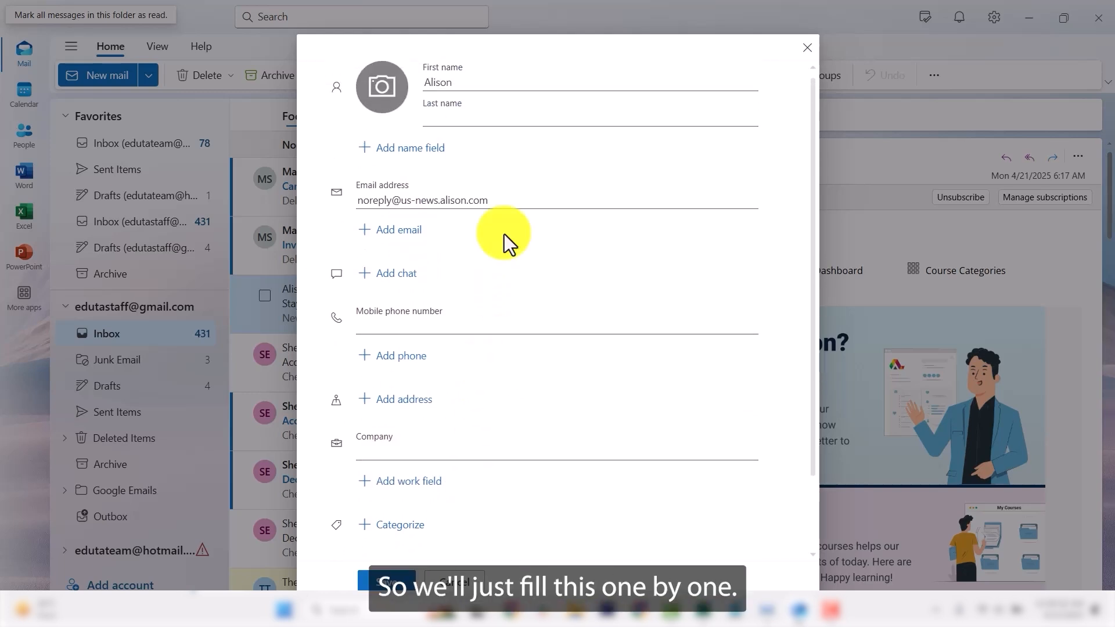
left_click(468, 118)
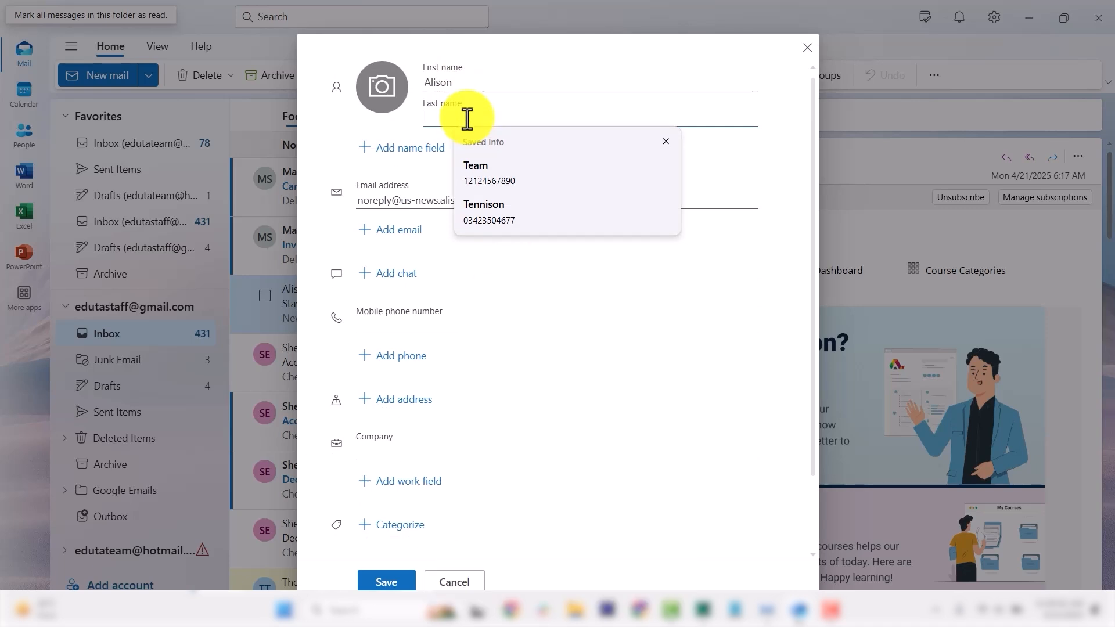
type("T")
key("BackSpace")
key("BackSpace")
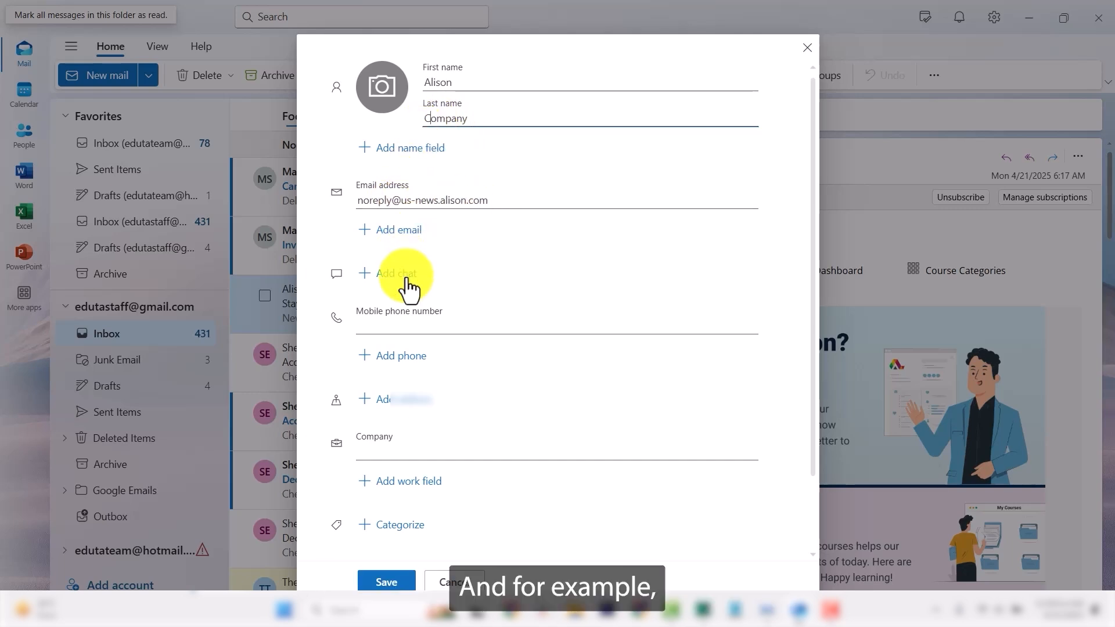
left_click(410, 324)
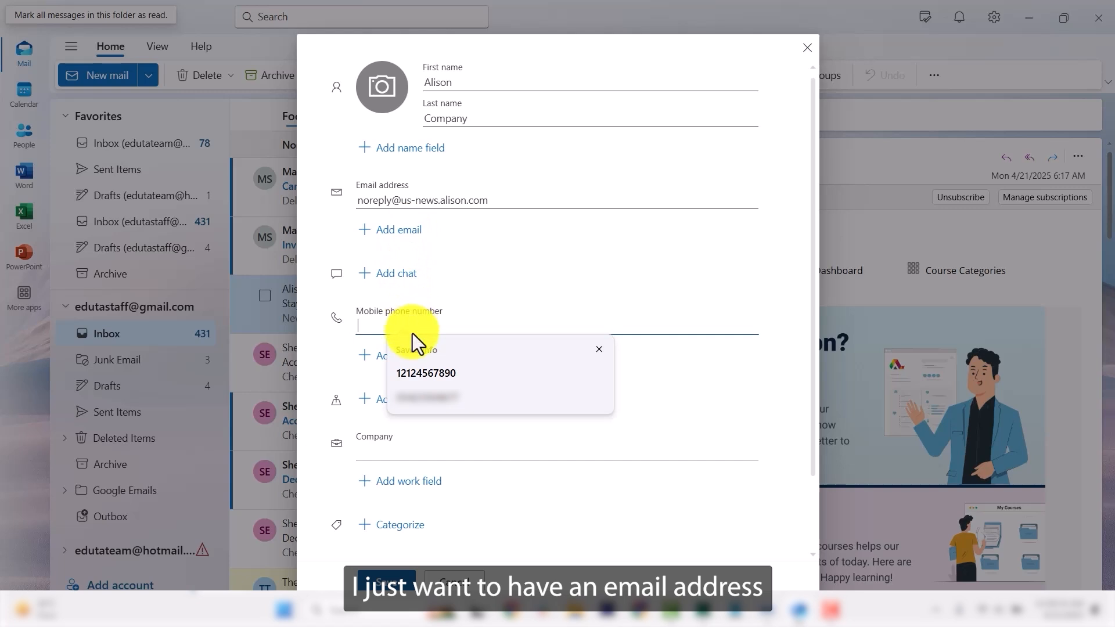
left_click(423, 371)
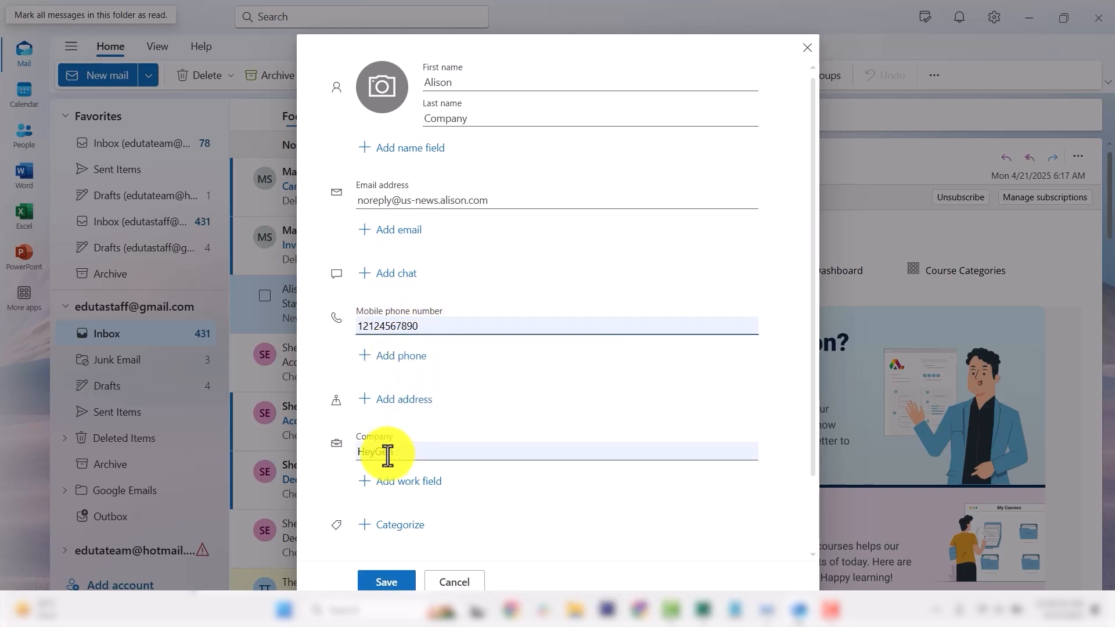
Step: Replace the company HeyGen with Alison and add an Office Location work field
left_click_drag(406, 454, 344, 451)
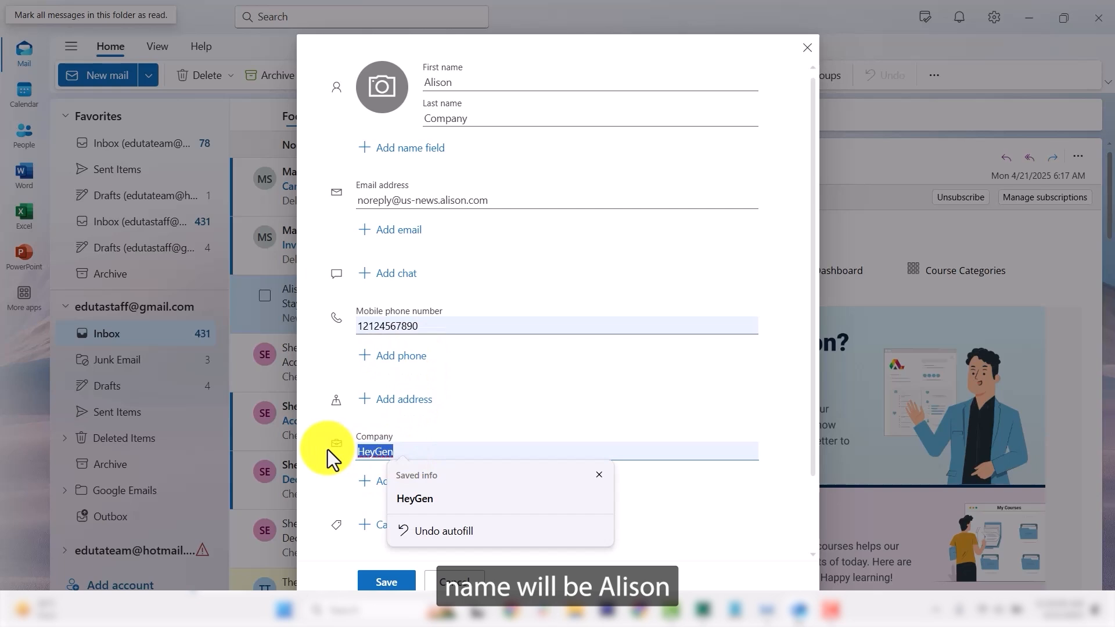
type("Alison")
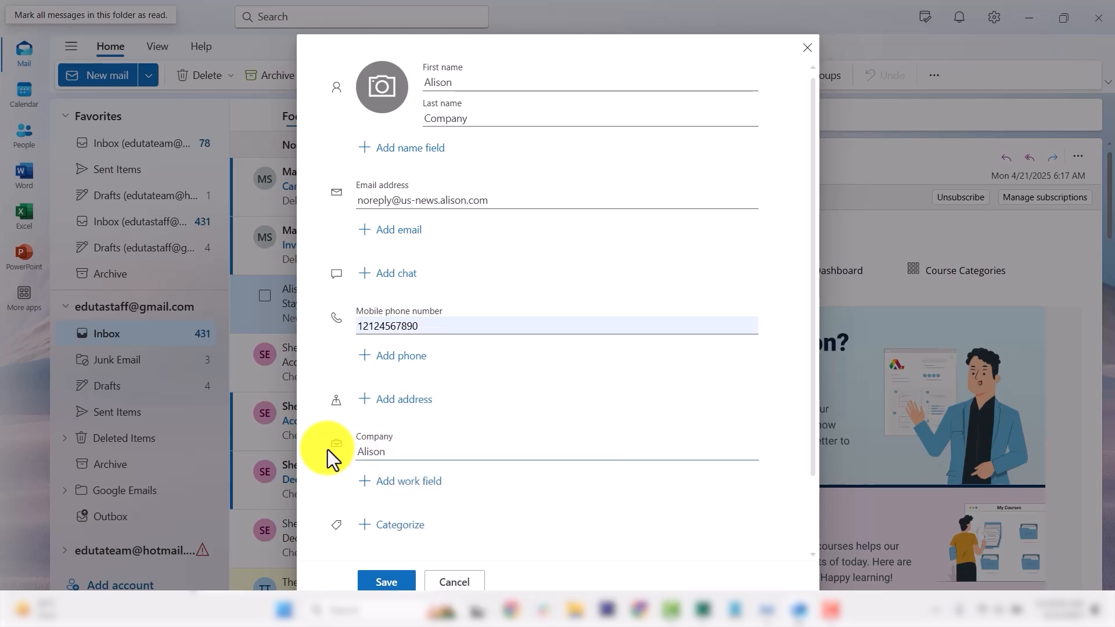
left_click(425, 485)
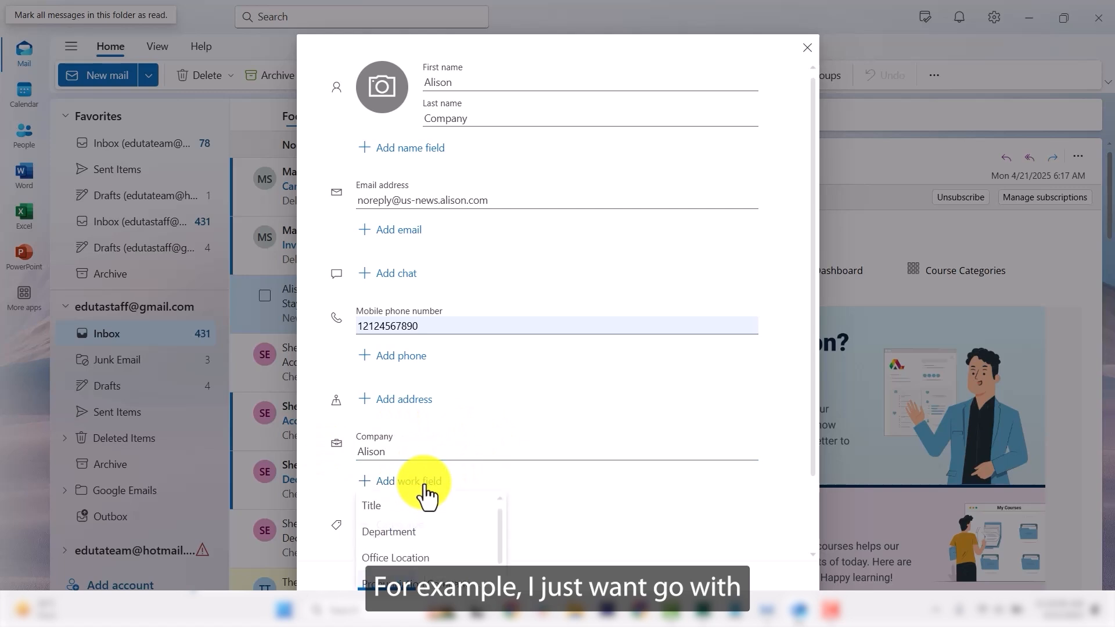
scroll(416, 555, "down", 1)
left_click(415, 555)
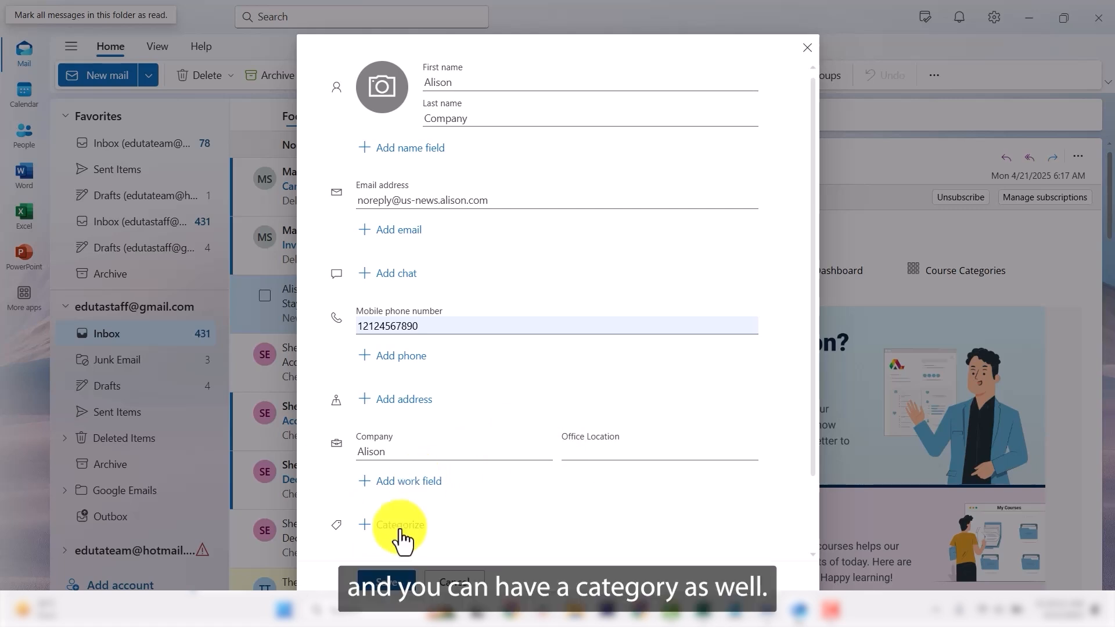
scroll(391, 498, "down", 3)
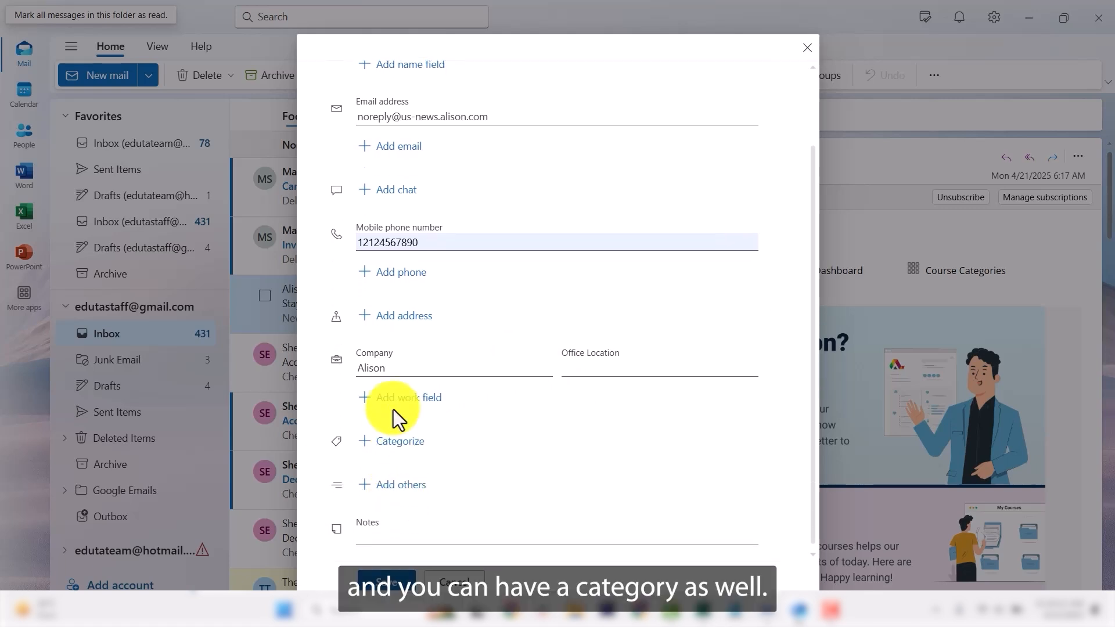
Step: Tag the contact with a new light blue Alison category
left_click(394, 452)
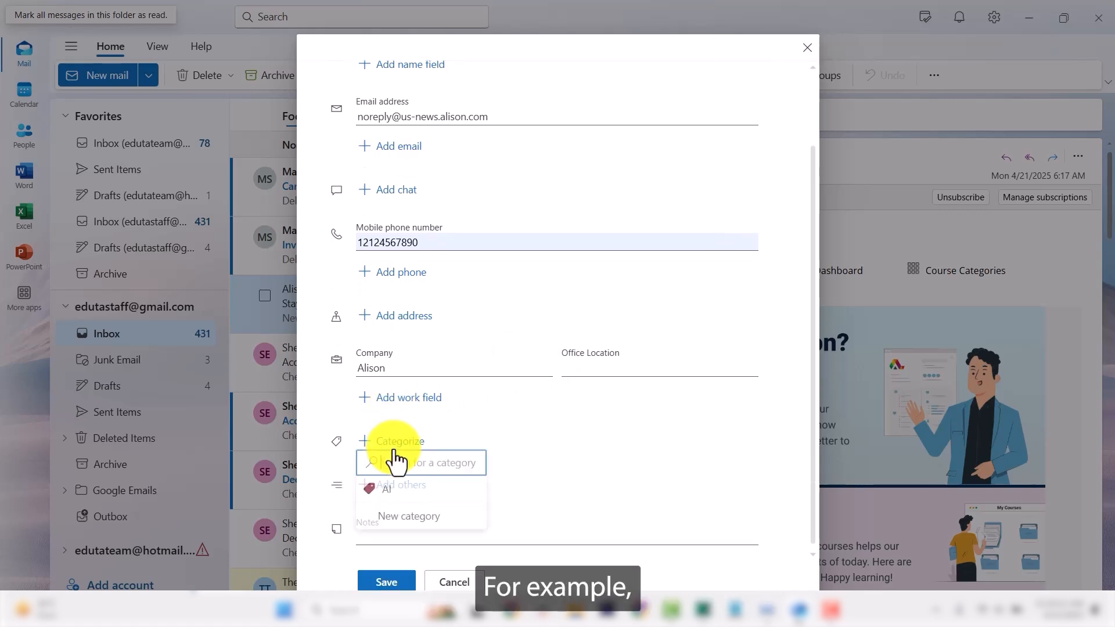
left_click(405, 520)
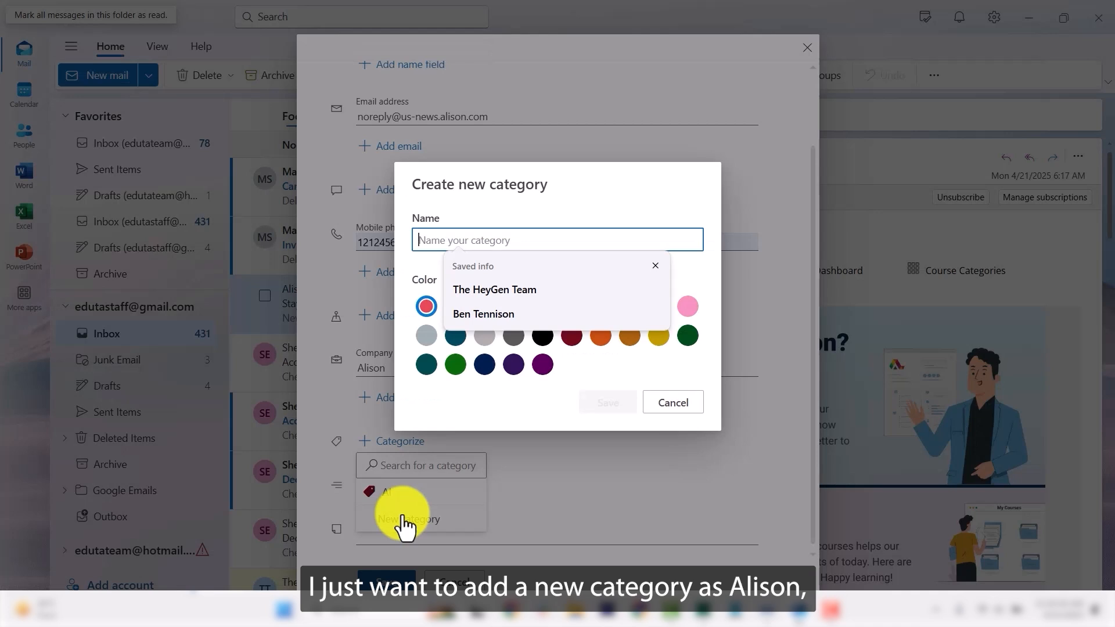
left_click(480, 240)
type("Alison")
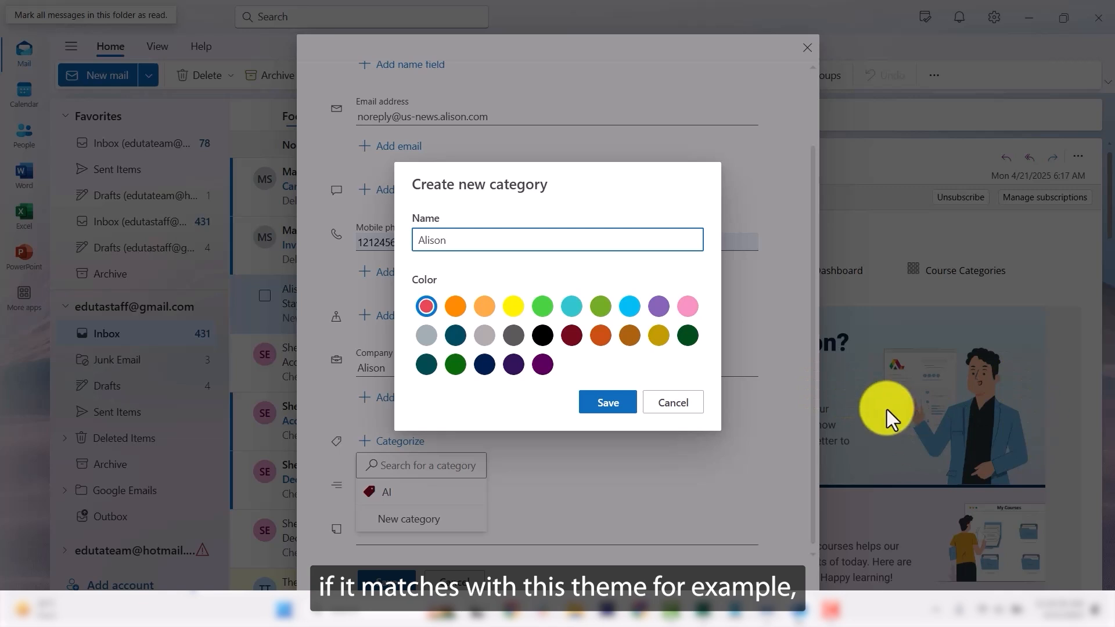
left_click(631, 306)
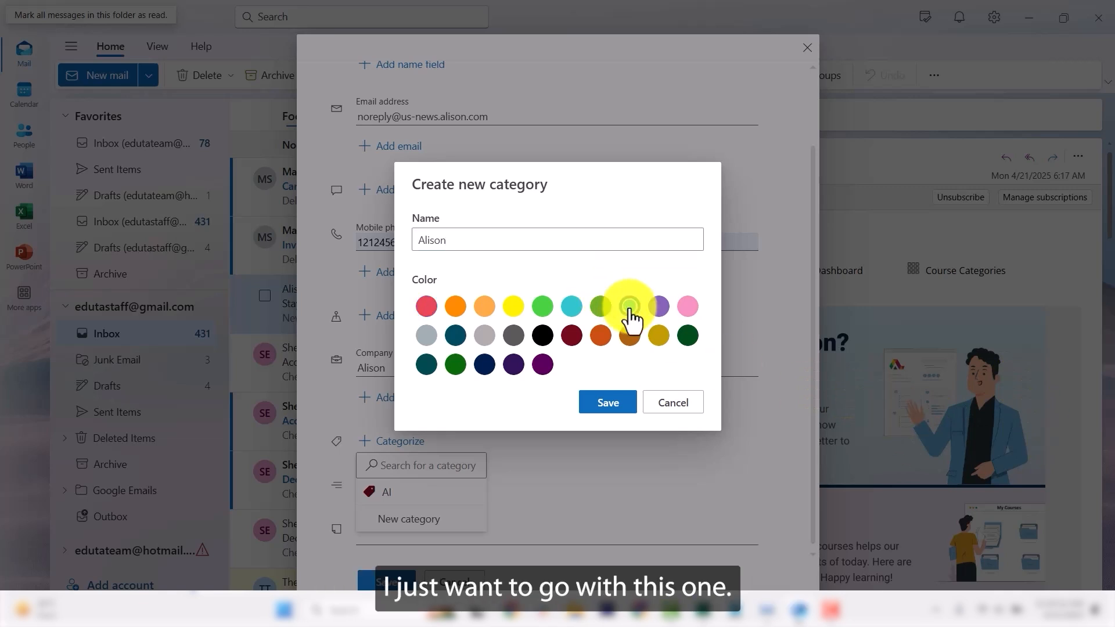
left_click(608, 403)
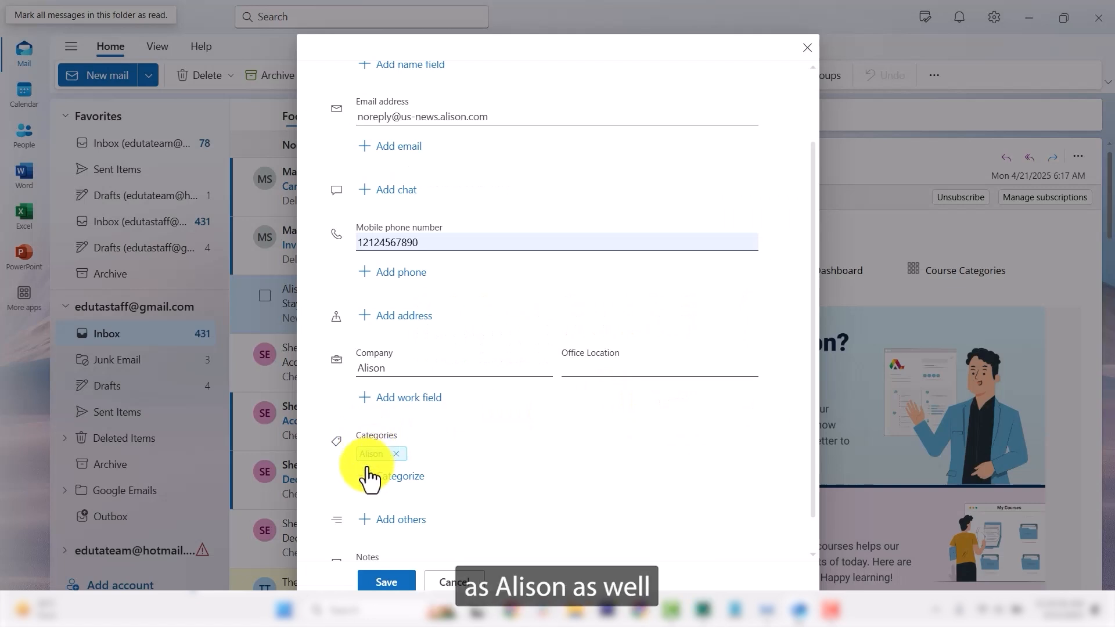
Step: Add the note 'This is a contact of Alison Company' to the contact
scroll(421, 486, "down", 1)
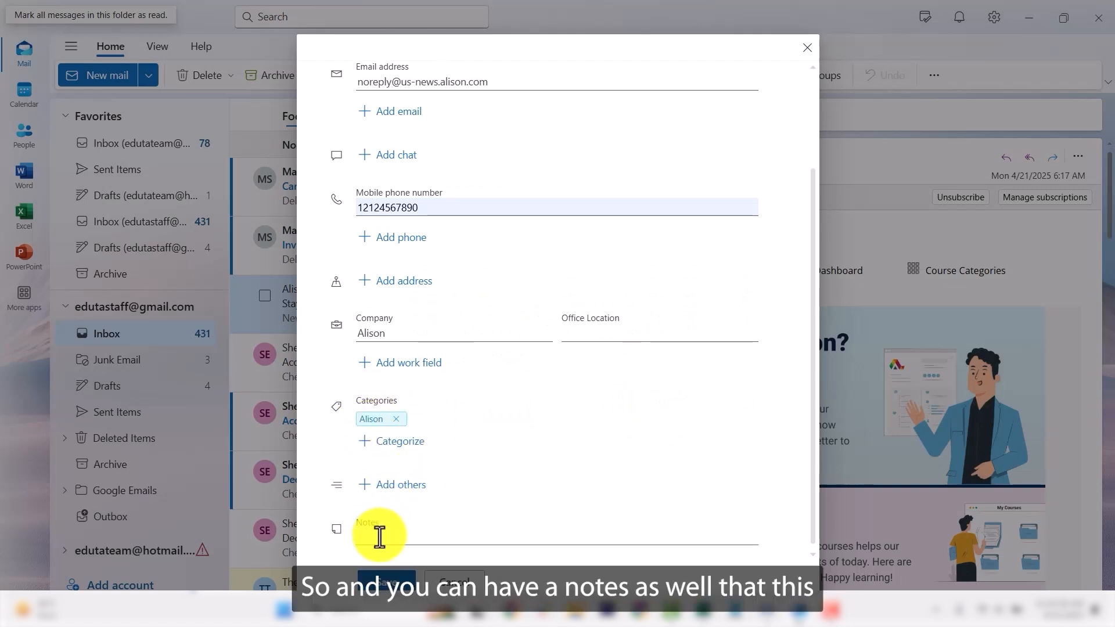
left_click(412, 526)
type("This i")
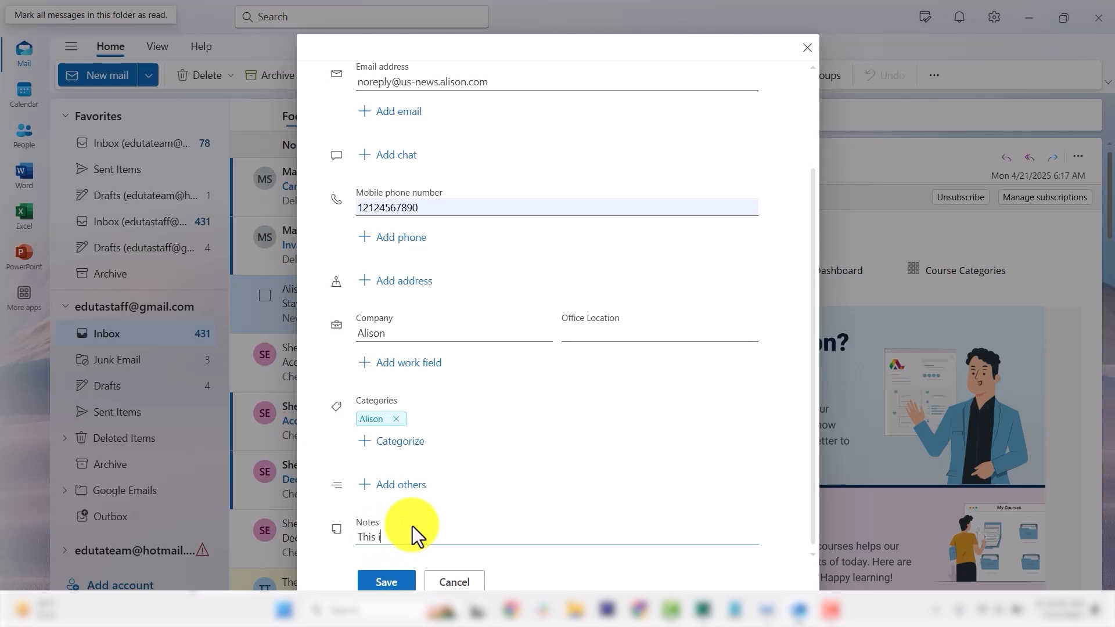
type("s a co")
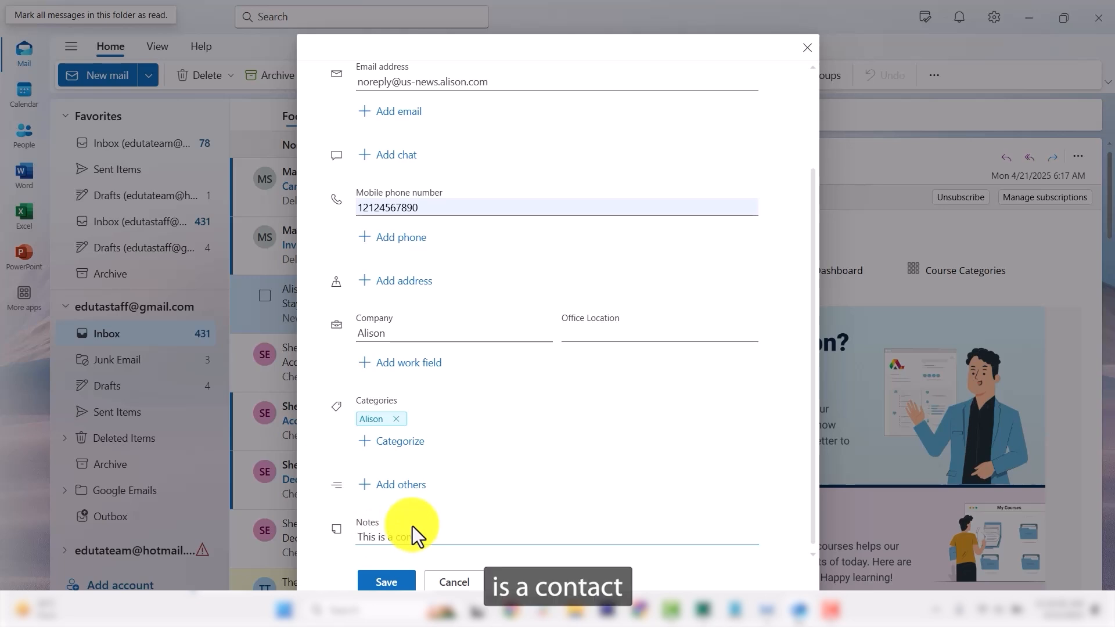
type("ntact of Al")
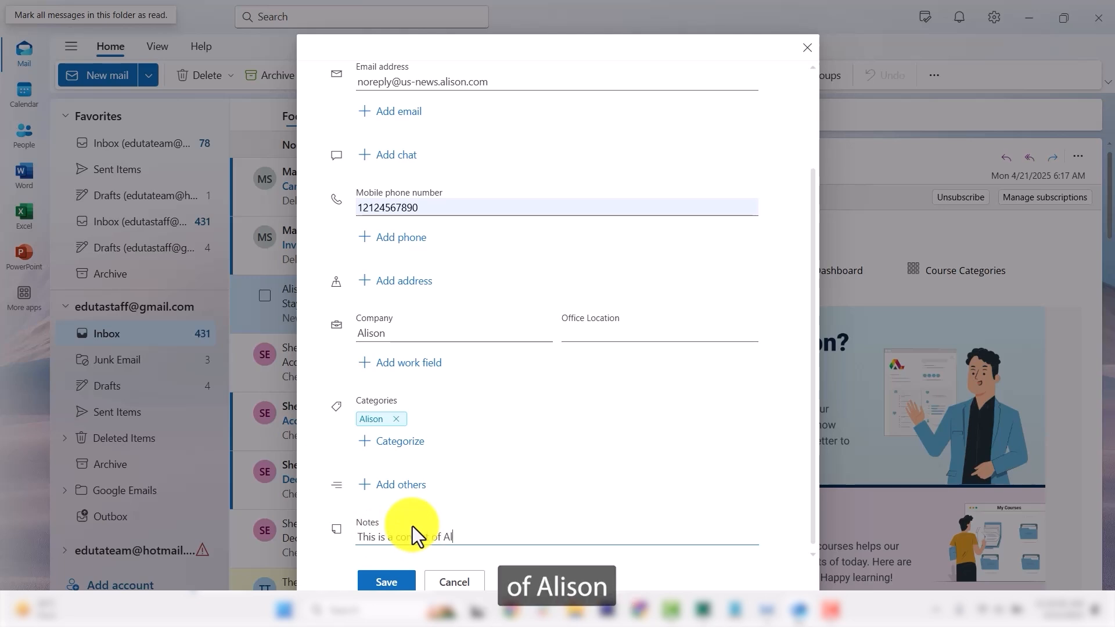
type("ison C")
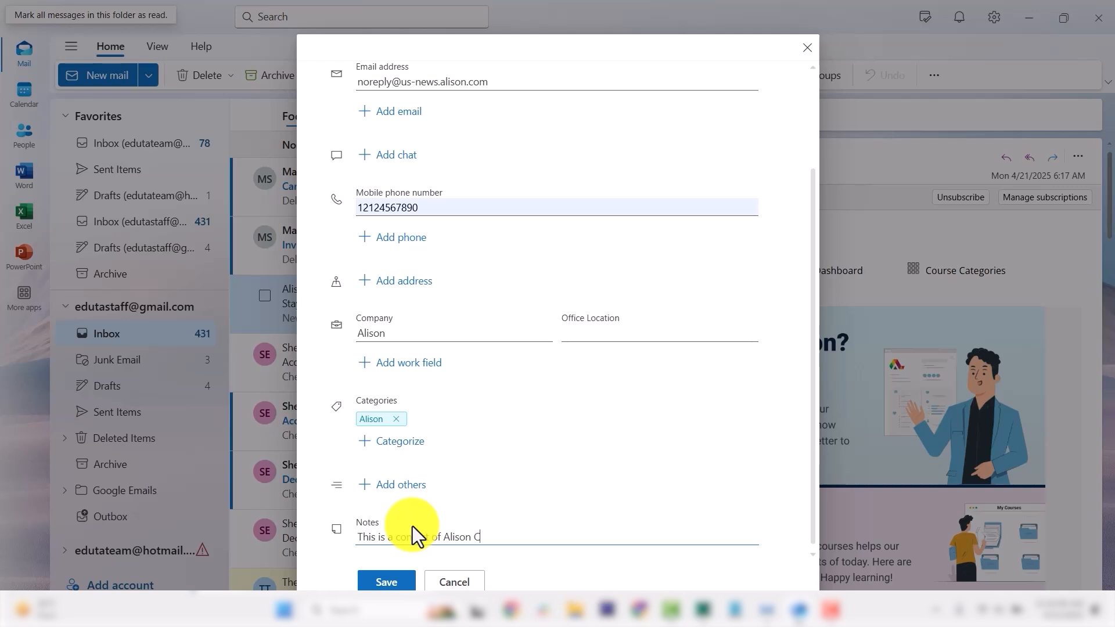
type("ompany")
scroll(401, 165, "up", 2)
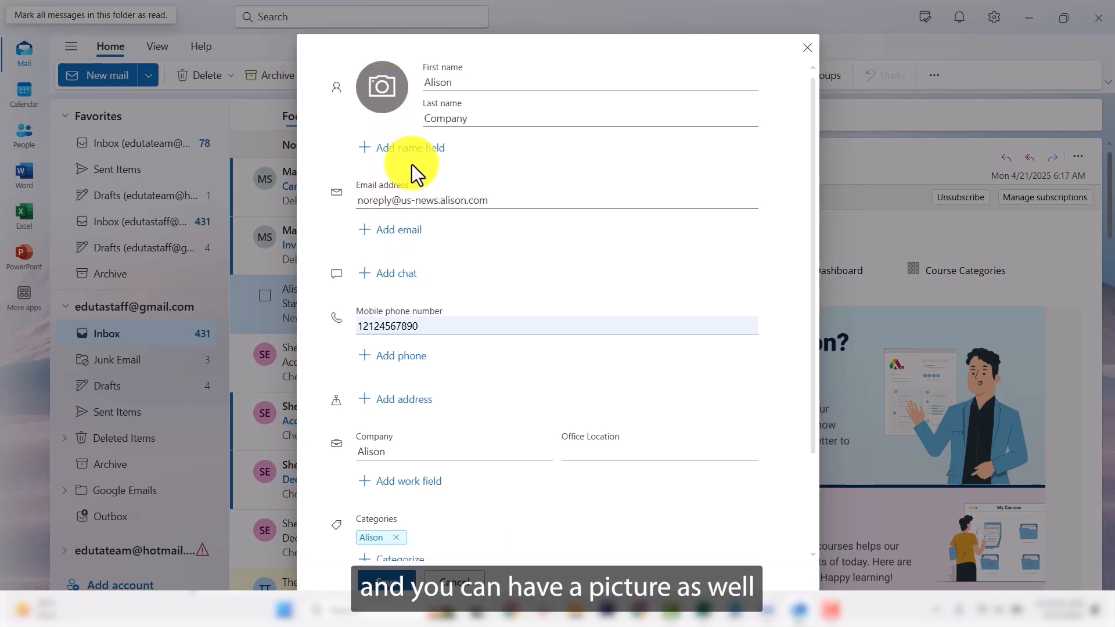
Step: Upload the businessman-in-suit image as the contact's photo
left_click(381, 90)
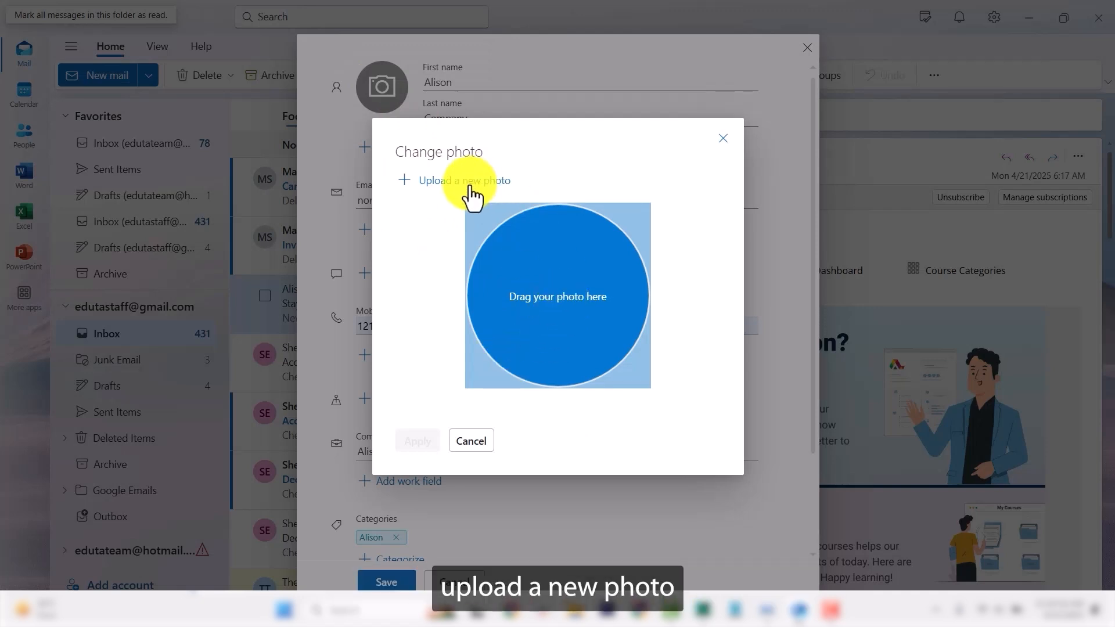
left_click(488, 180)
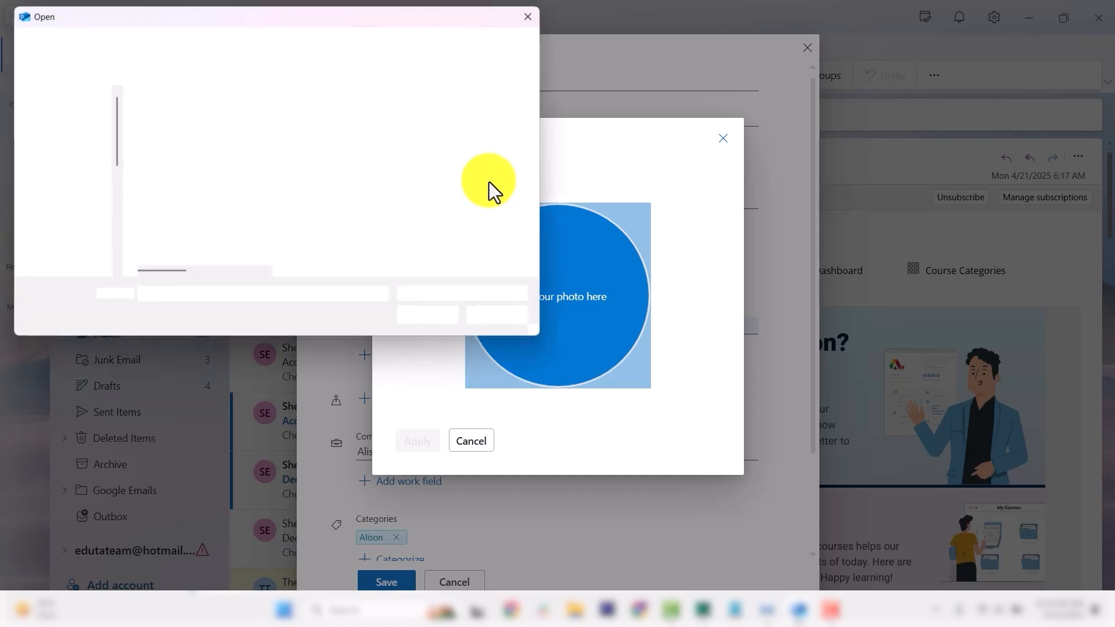
left_click(201, 226)
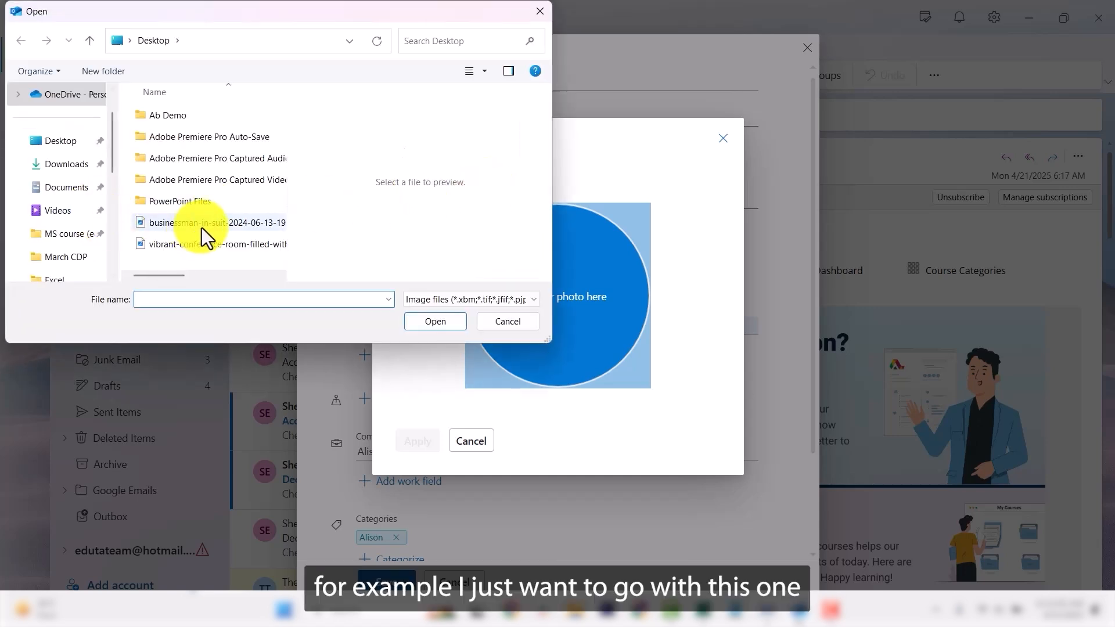
left_click(444, 326)
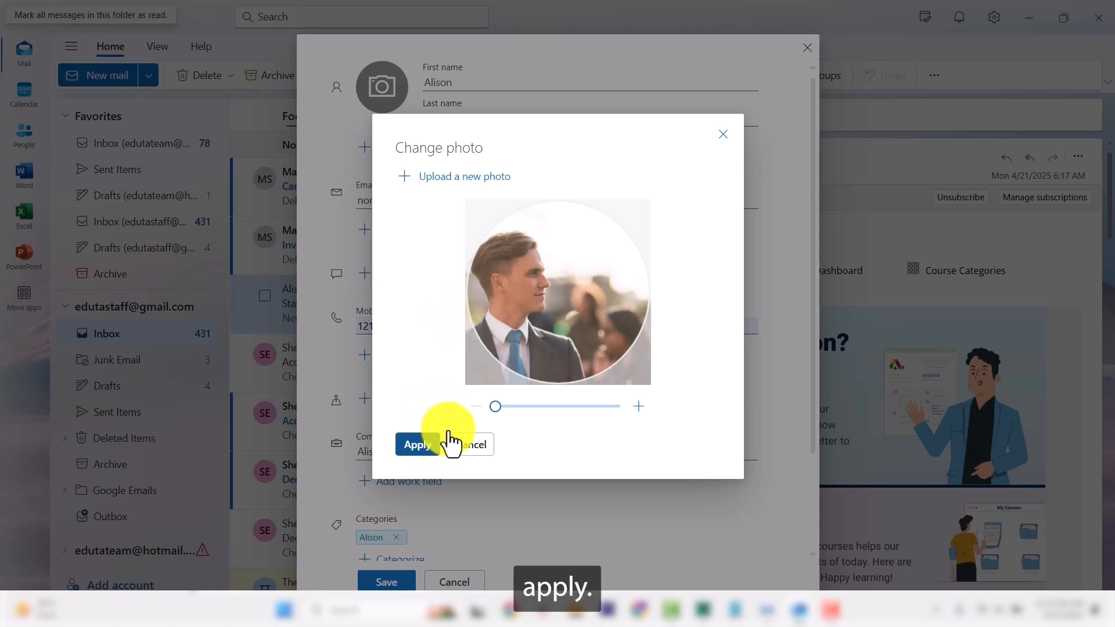
left_click(433, 443)
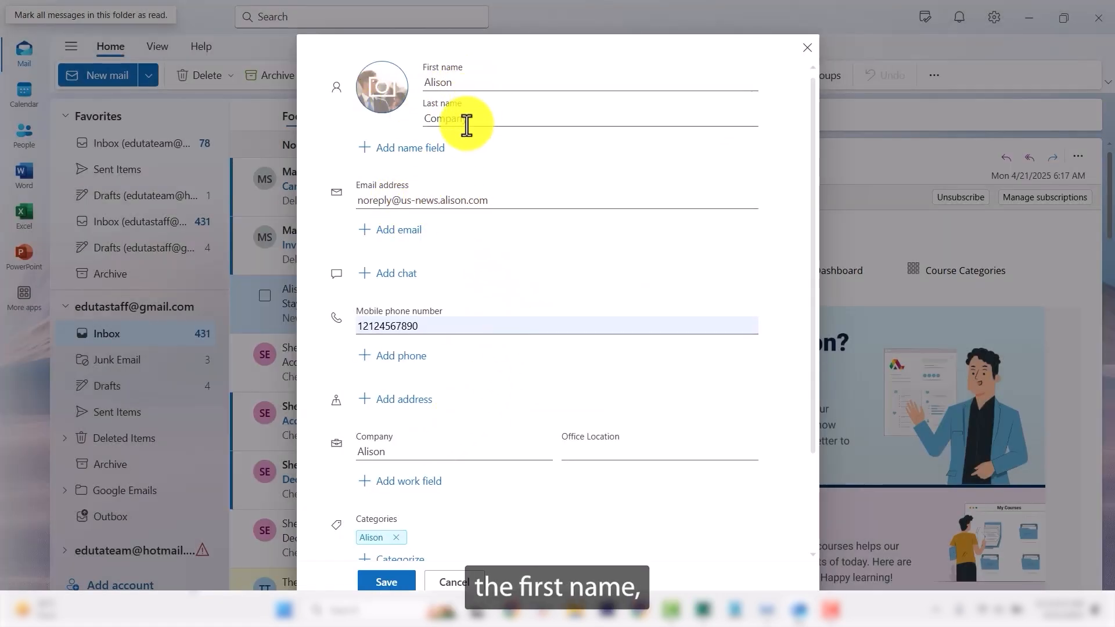
Step: Save the new Alison Company contact
scroll(471, 267, "down", 1)
scroll(472, 267, "down", 1)
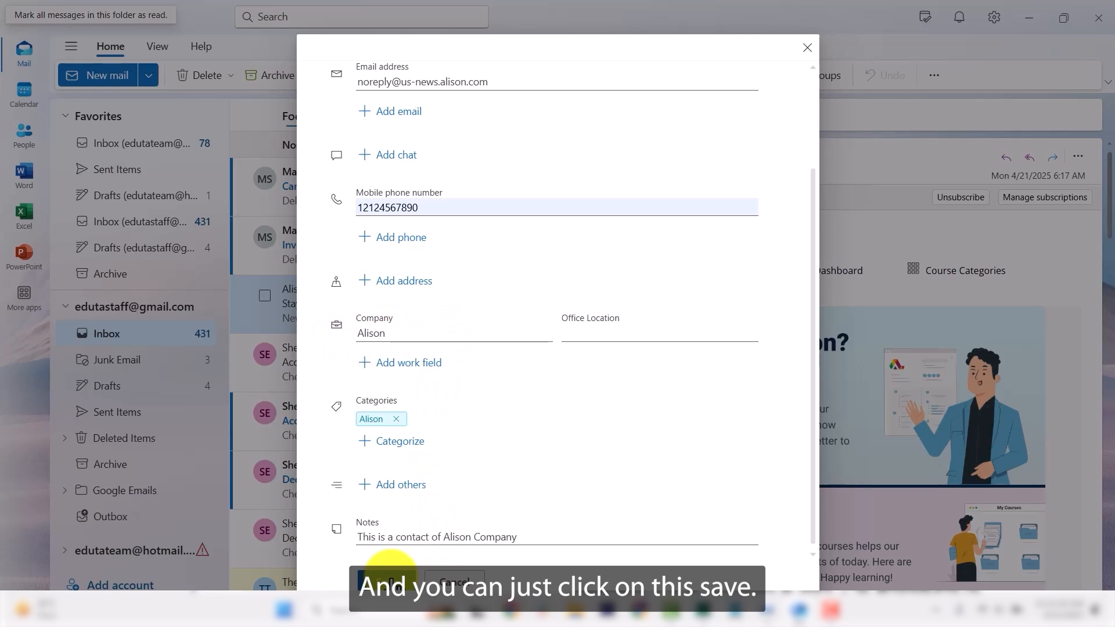
left_click(392, 578)
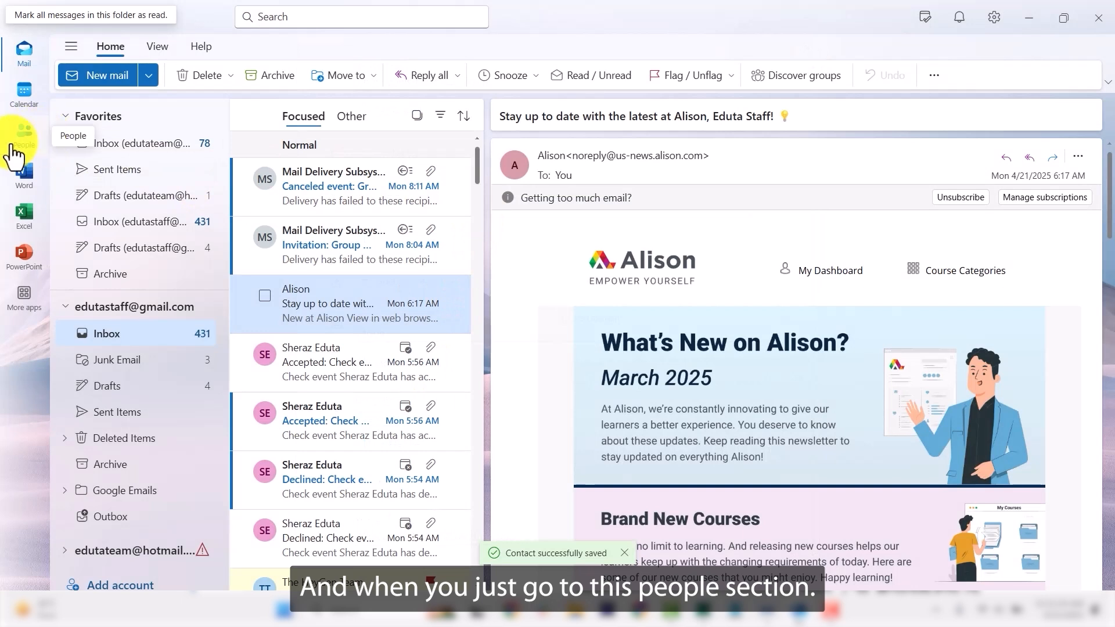
Step: Go to People and browse All contact lists, then All contacts
left_click(23, 137)
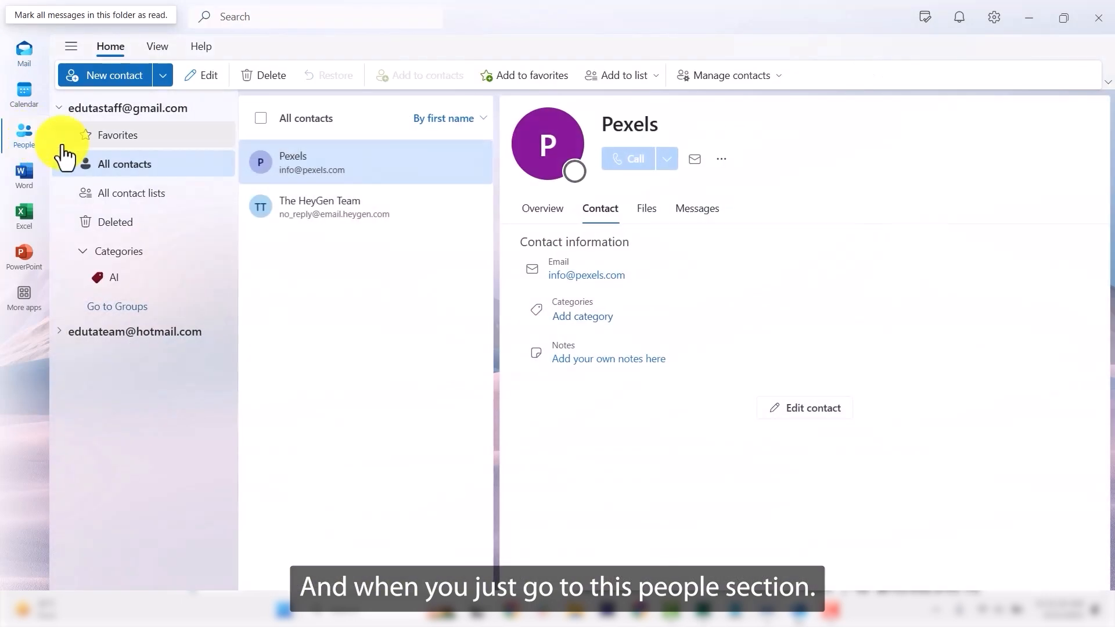
left_click(138, 195)
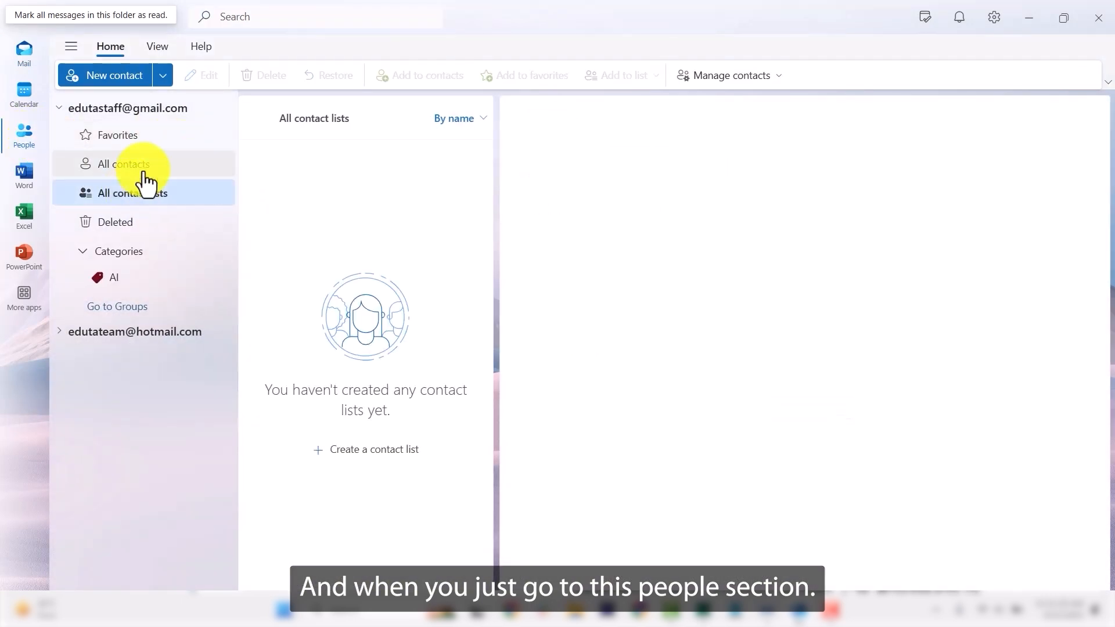
left_click(144, 177)
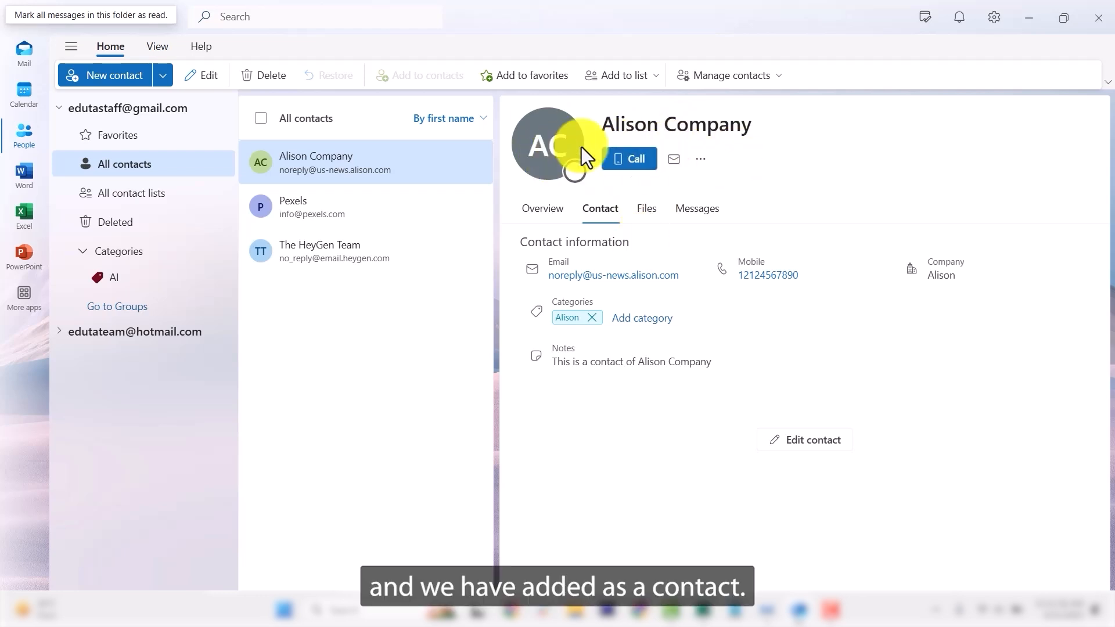
Step: View Alison Company's Overview, Contact, Files and Messages tabs
left_click(545, 212)
scroll(664, 331, "down", 2)
scroll(657, 414, "up", 2)
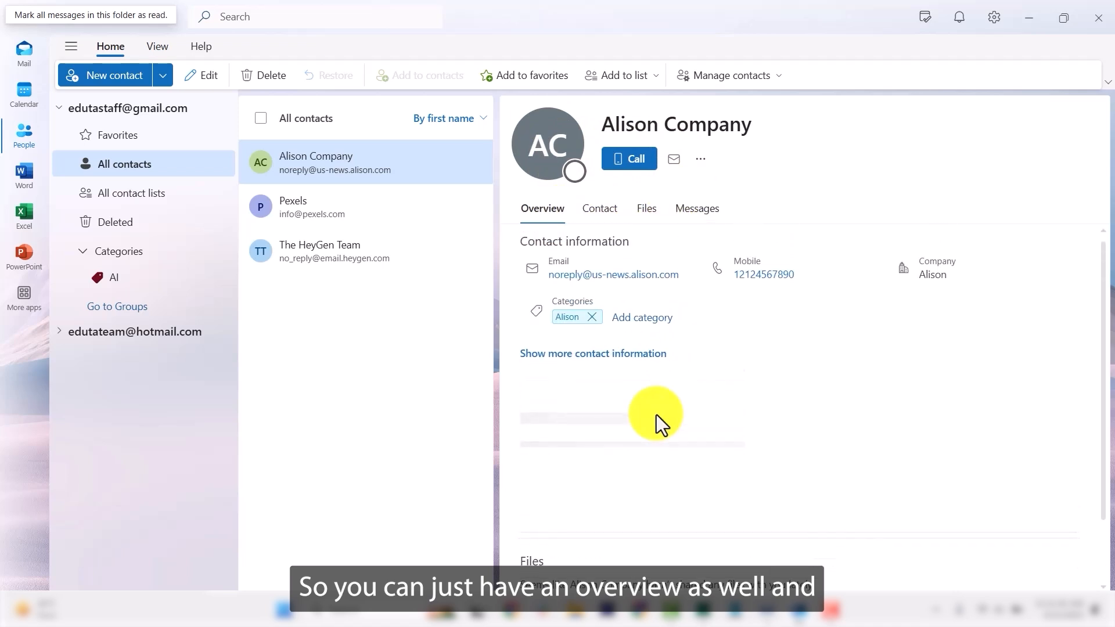
left_click(602, 217)
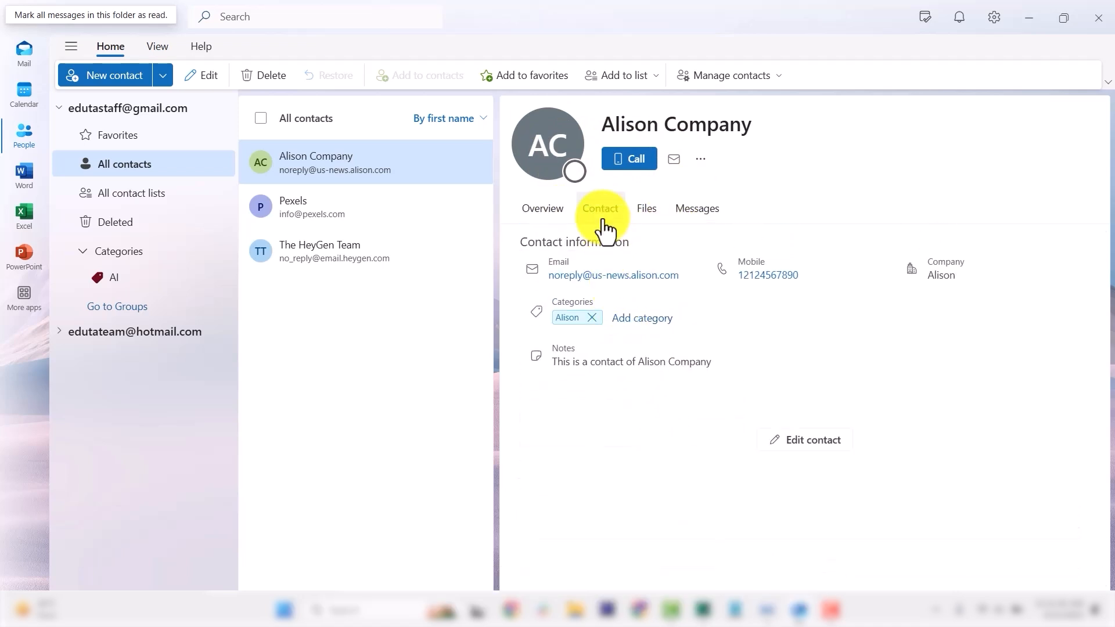
left_click(650, 216)
left_click(699, 223)
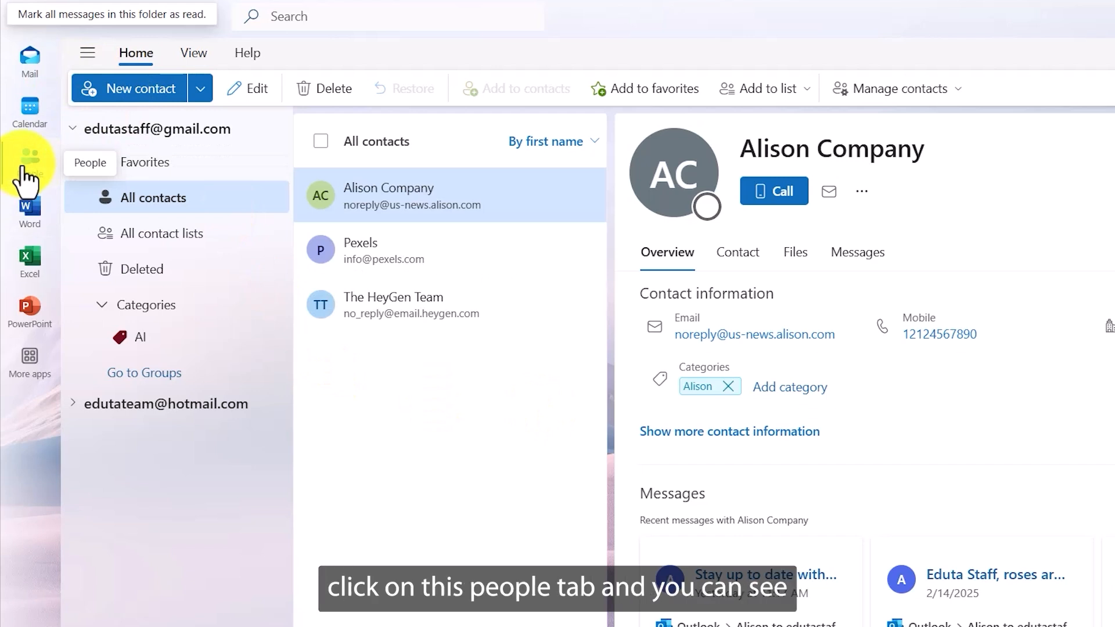
left_click(133, 90)
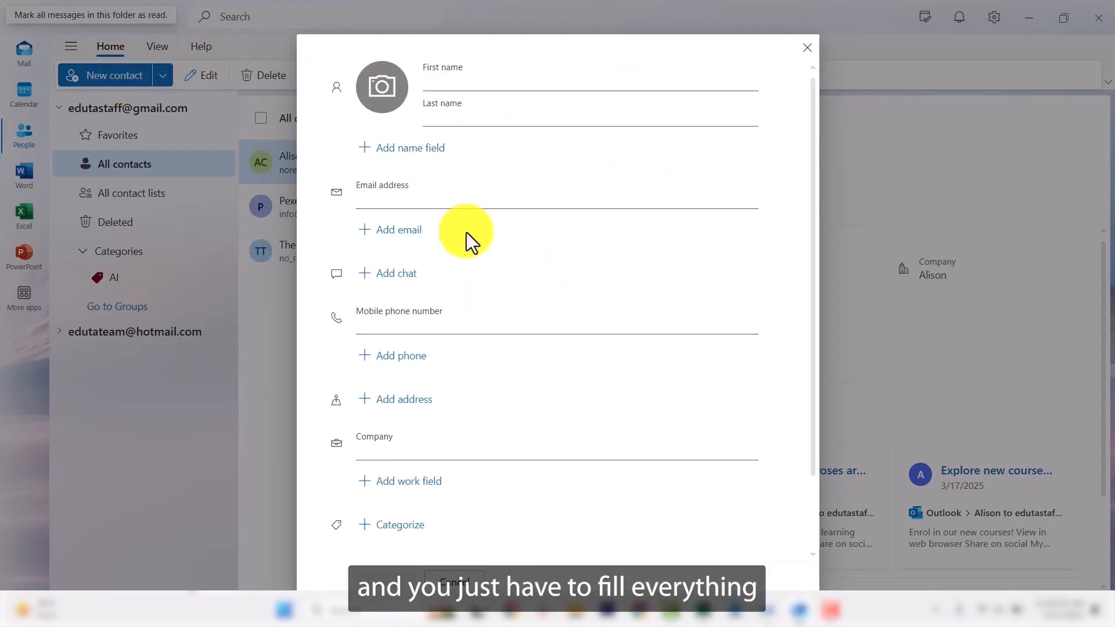
scroll(504, 259, "down", 2)
scroll(469, 331, "up", 2)
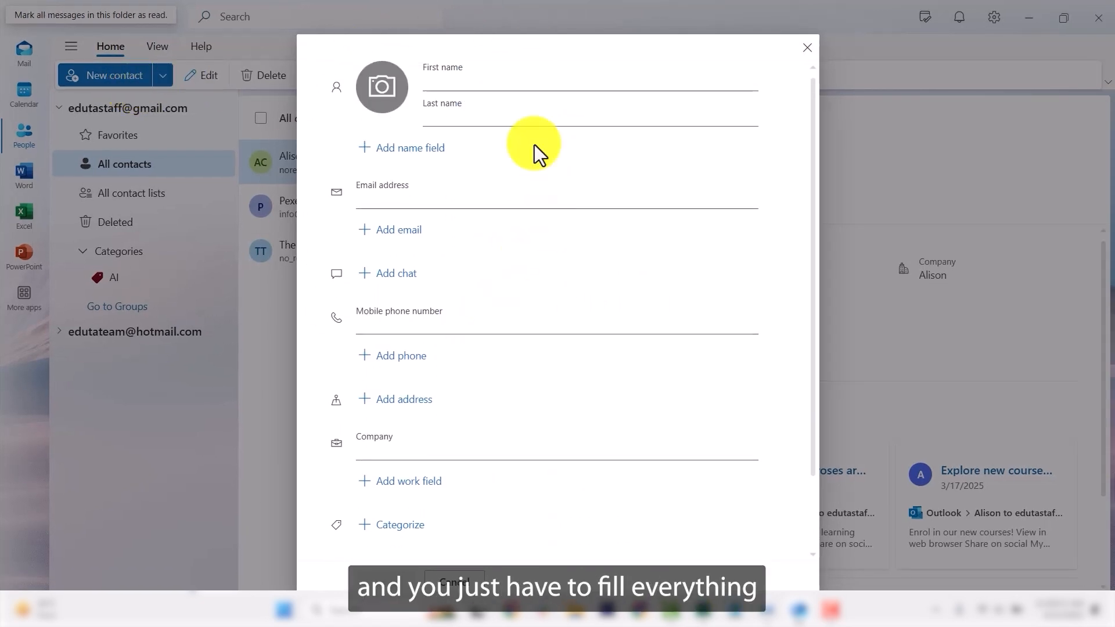
left_click(467, 86)
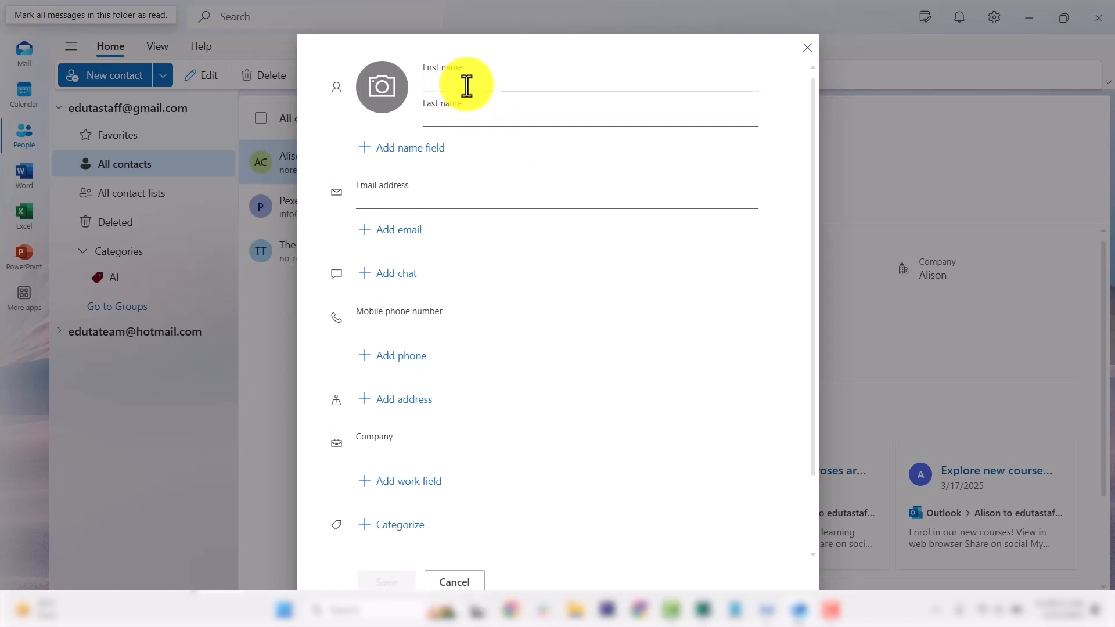
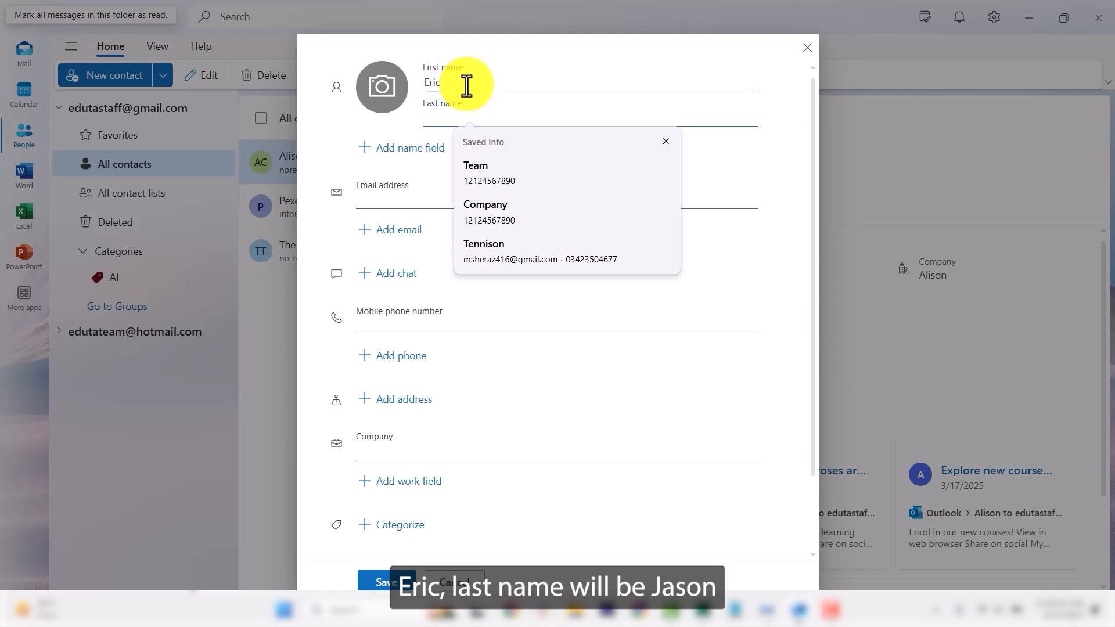
left_click(475, 118)
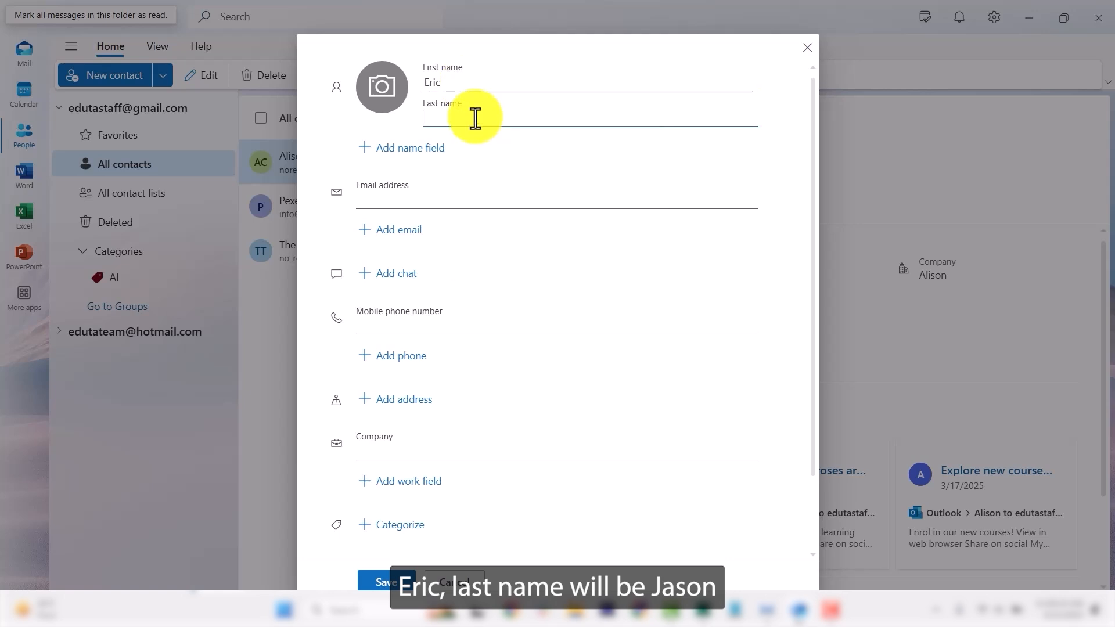
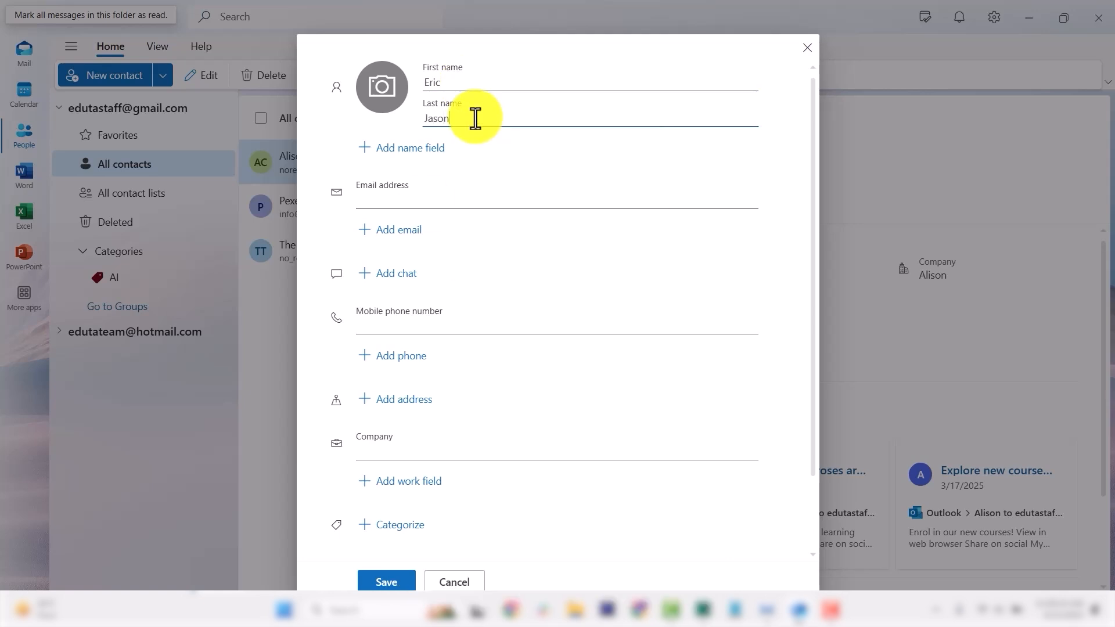
left_click(426, 205)
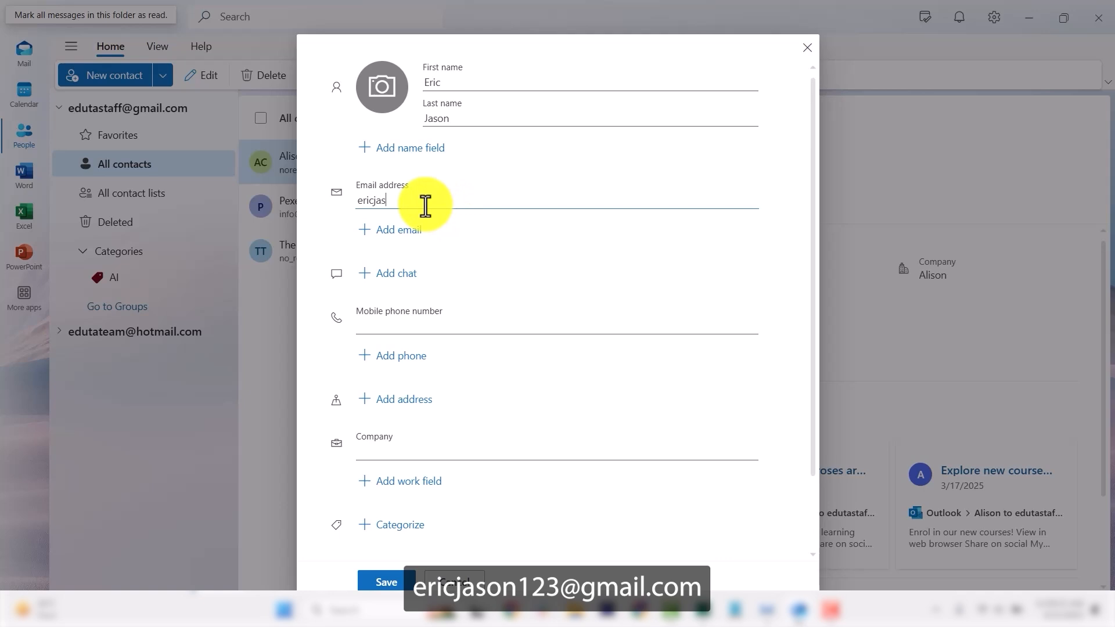
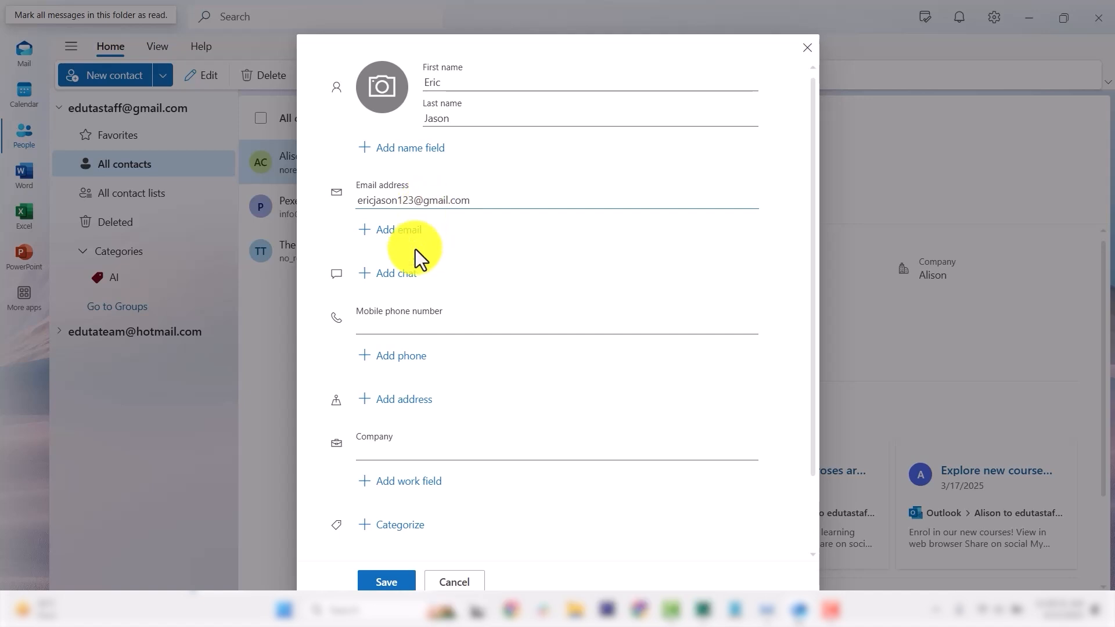
left_click(408, 321)
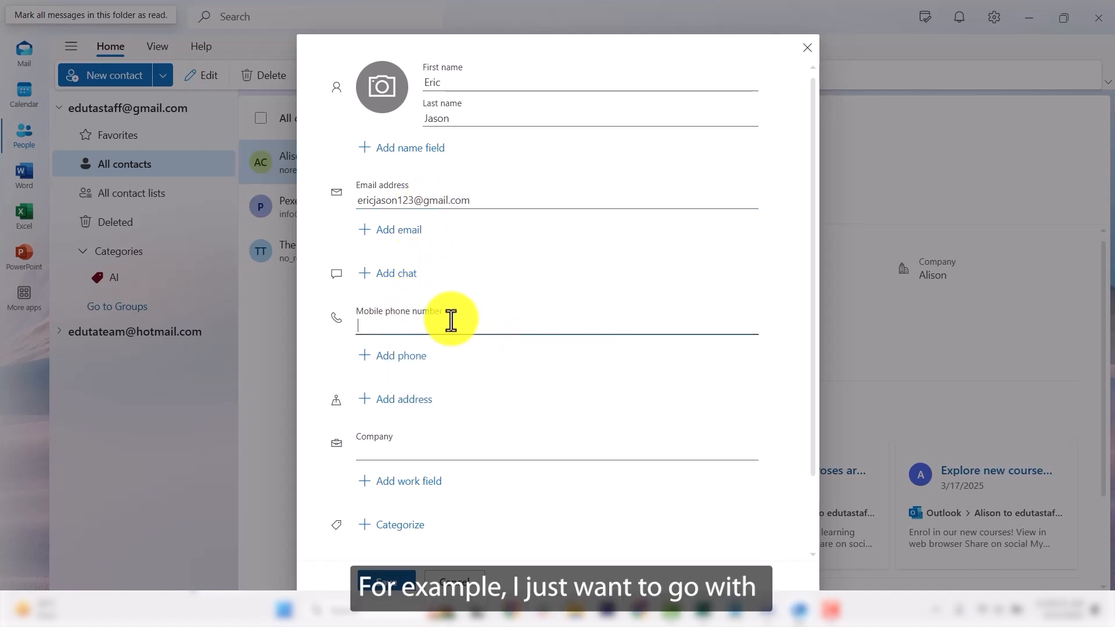
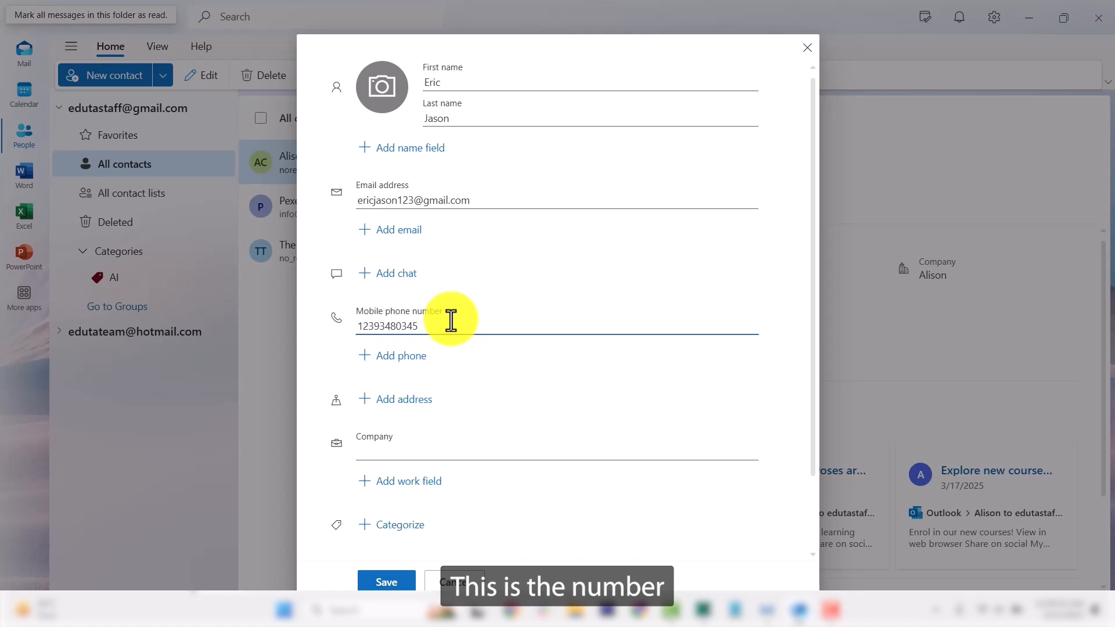
Step: Add a Home address with street, city, state New York and country
left_click(418, 410)
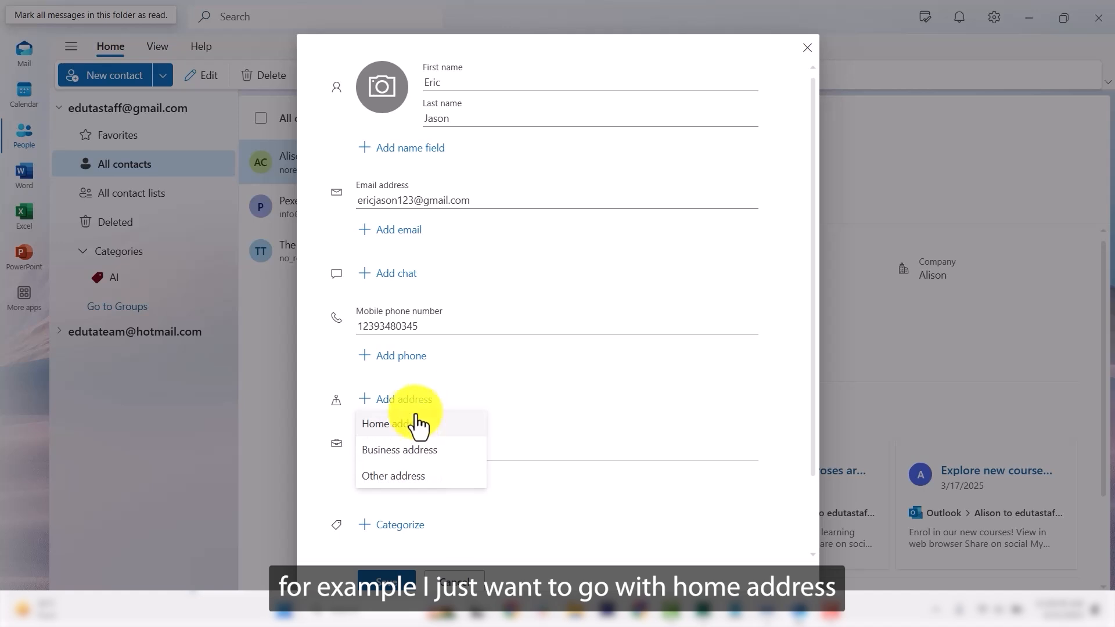
left_click(415, 427)
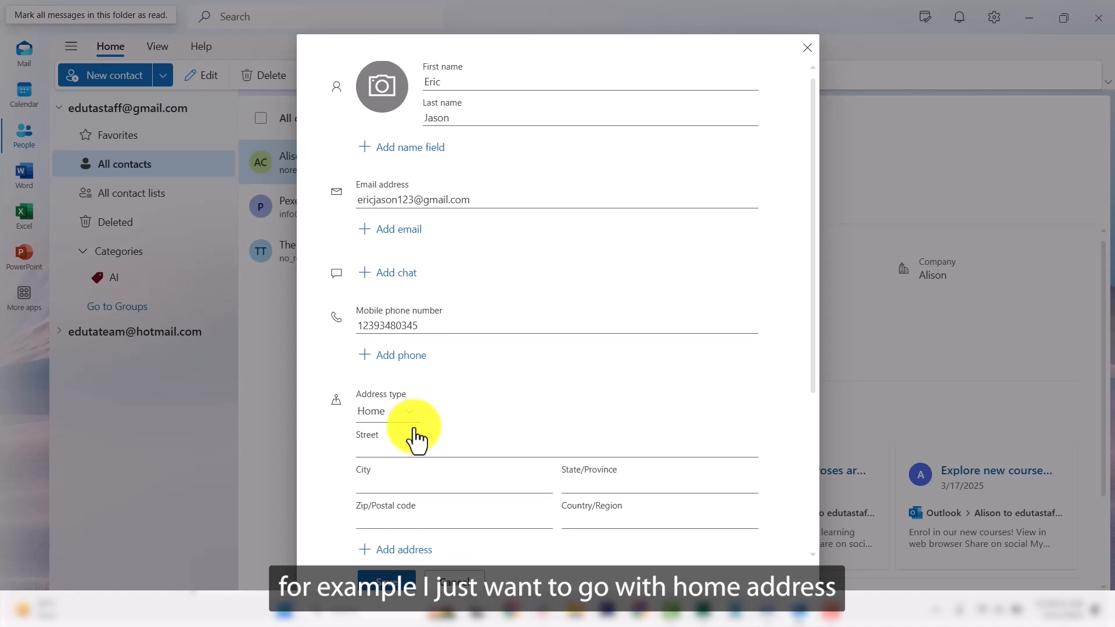
scroll(409, 439, "down", 1)
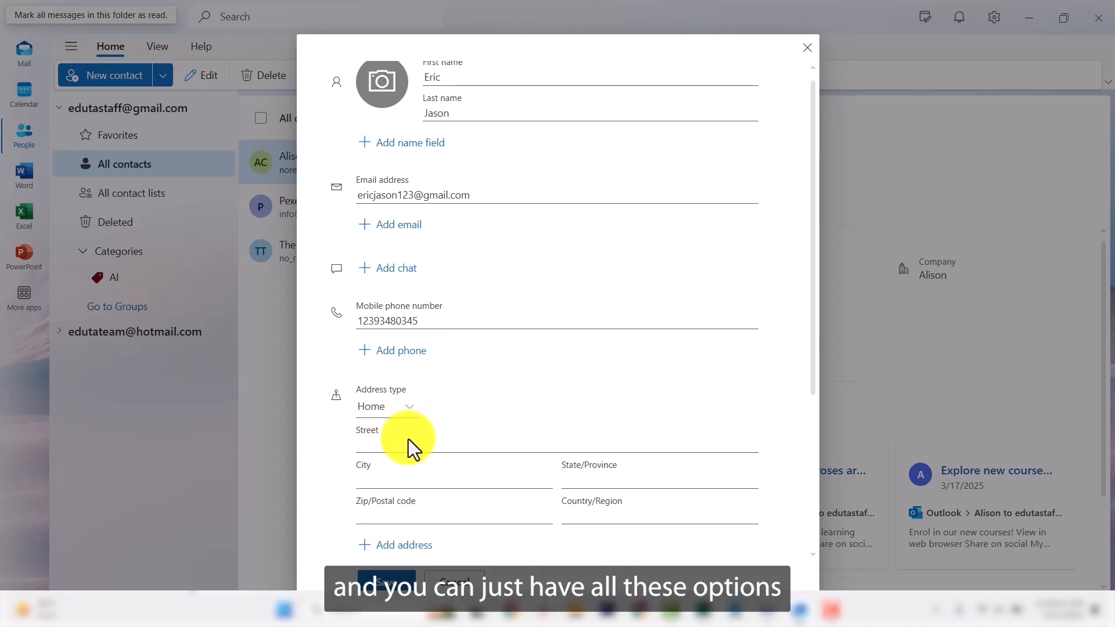
left_click(397, 378)
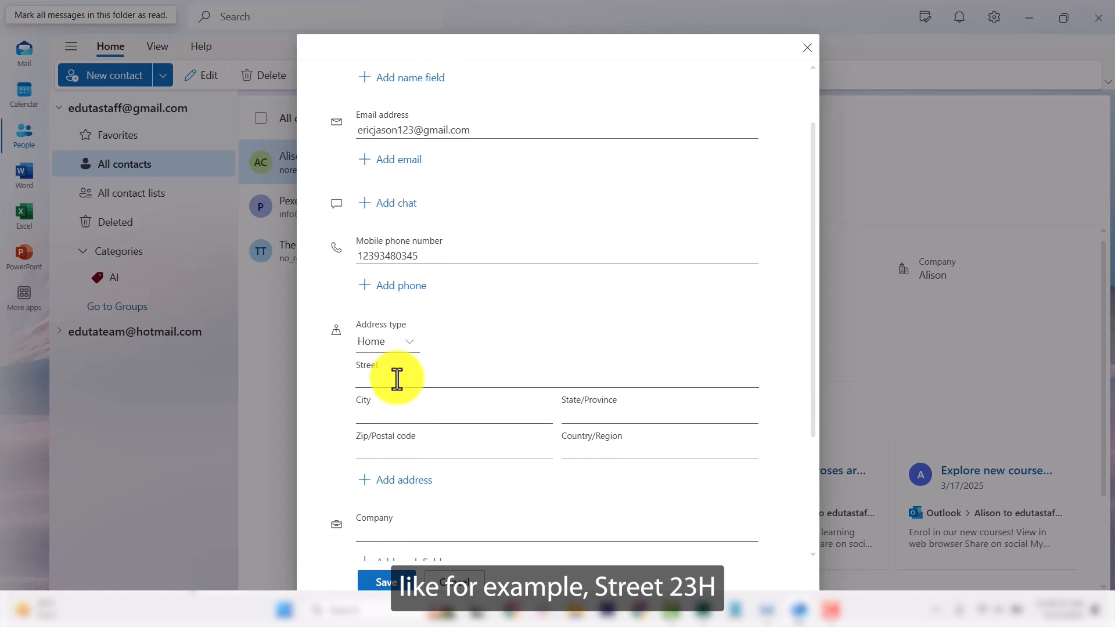
type("23H")
left_click(416, 407)
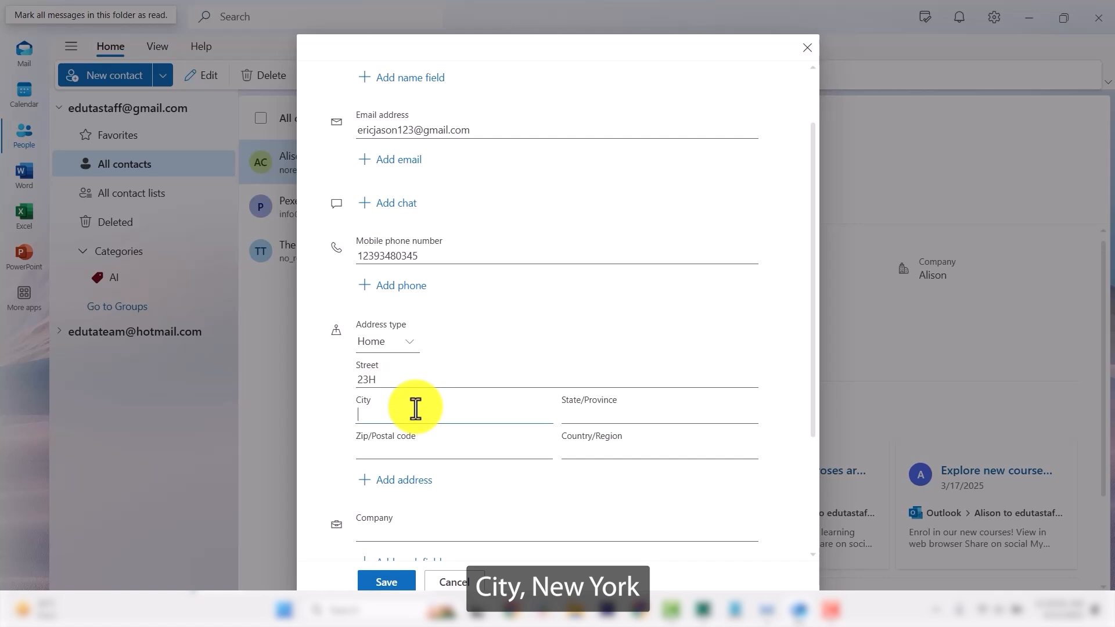
type("Ney")
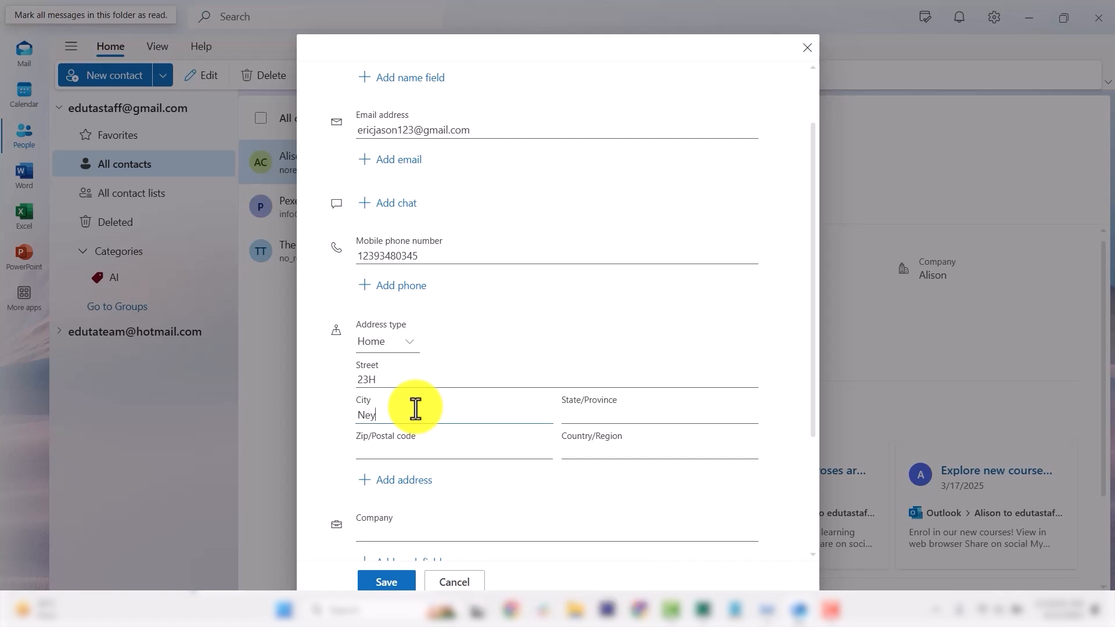
type(" York")
left_click(586, 414)
type("New")
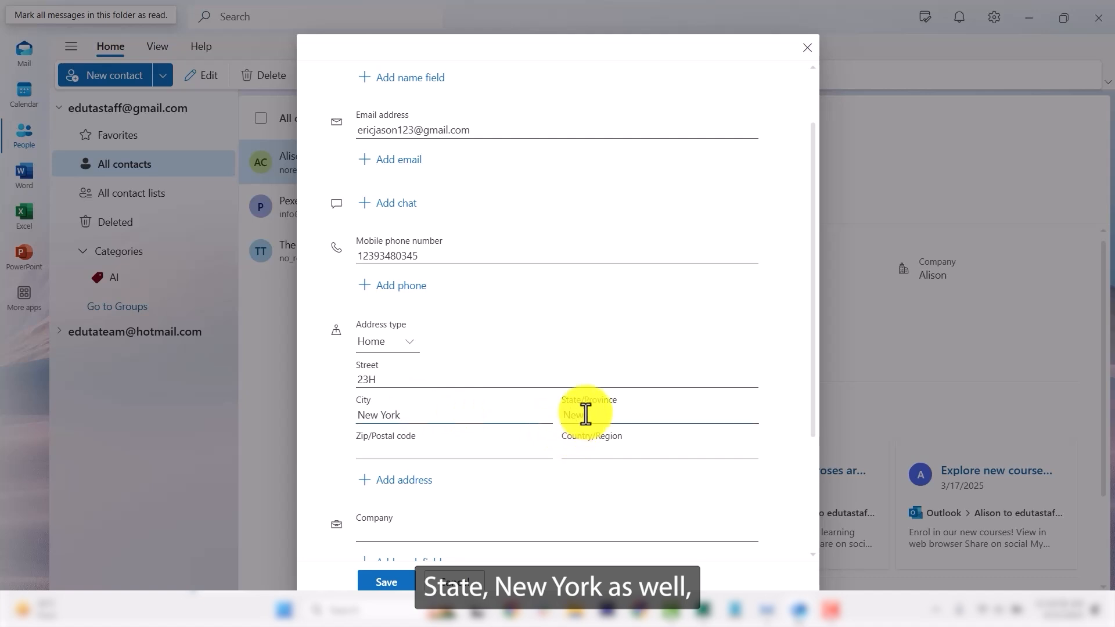
type(" York")
left_click(608, 453)
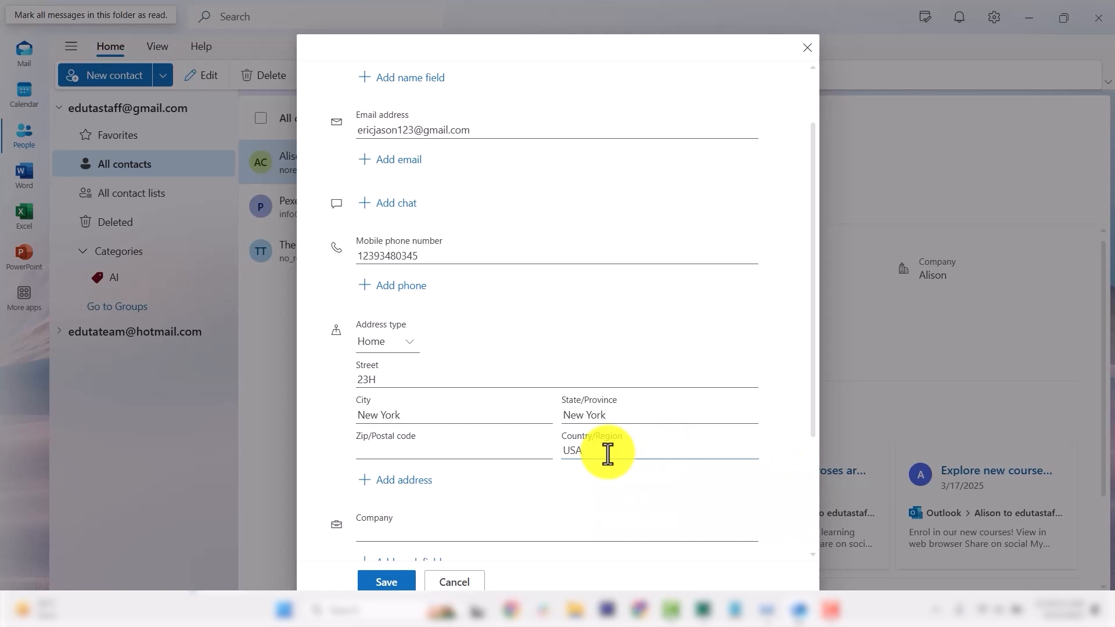
scroll(441, 273, "down", 3)
Step: Finish company 'Eric Builders Pvt. Ltd.' and save a new light grey Builders category
scroll(503, 286, "down", 1)
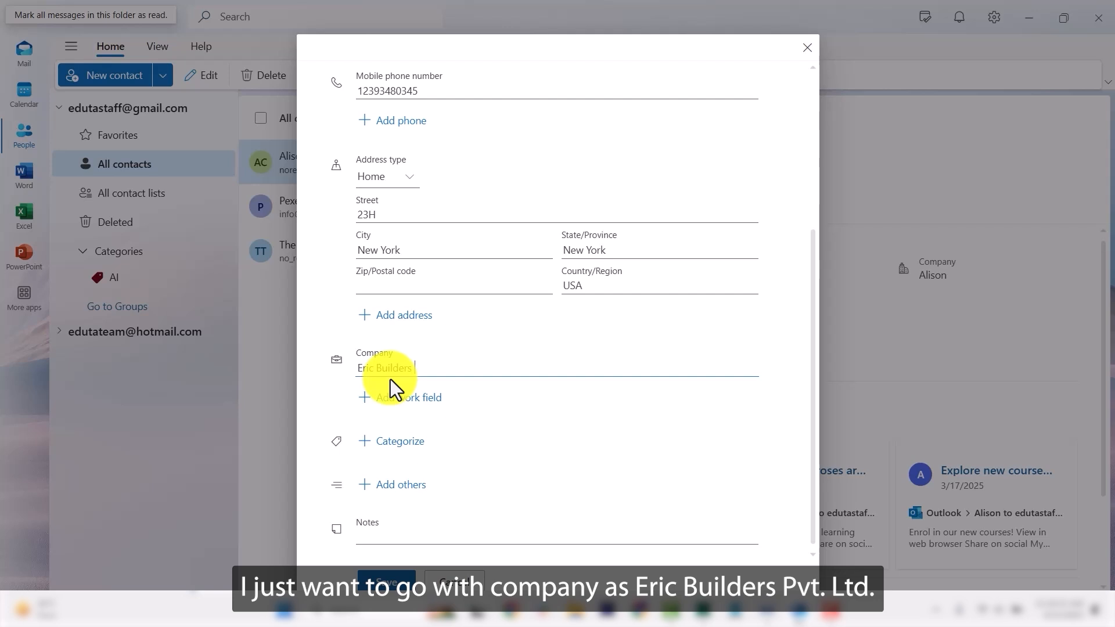
type("vt. Ltd.")
left_click(395, 442)
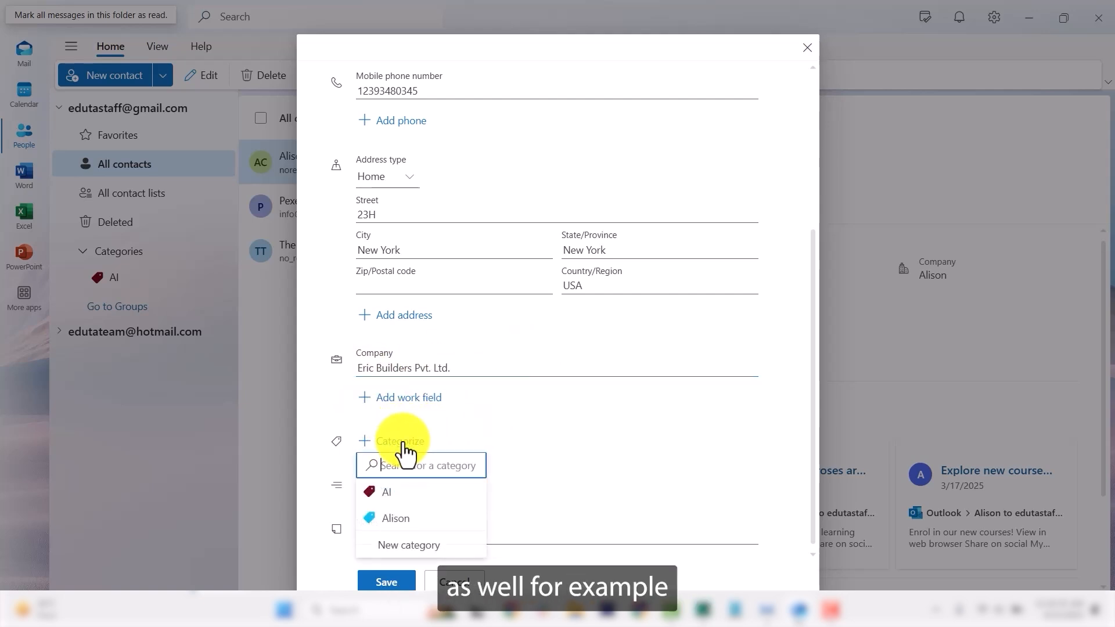
left_click(401, 544)
left_click(491, 238)
type("Bui")
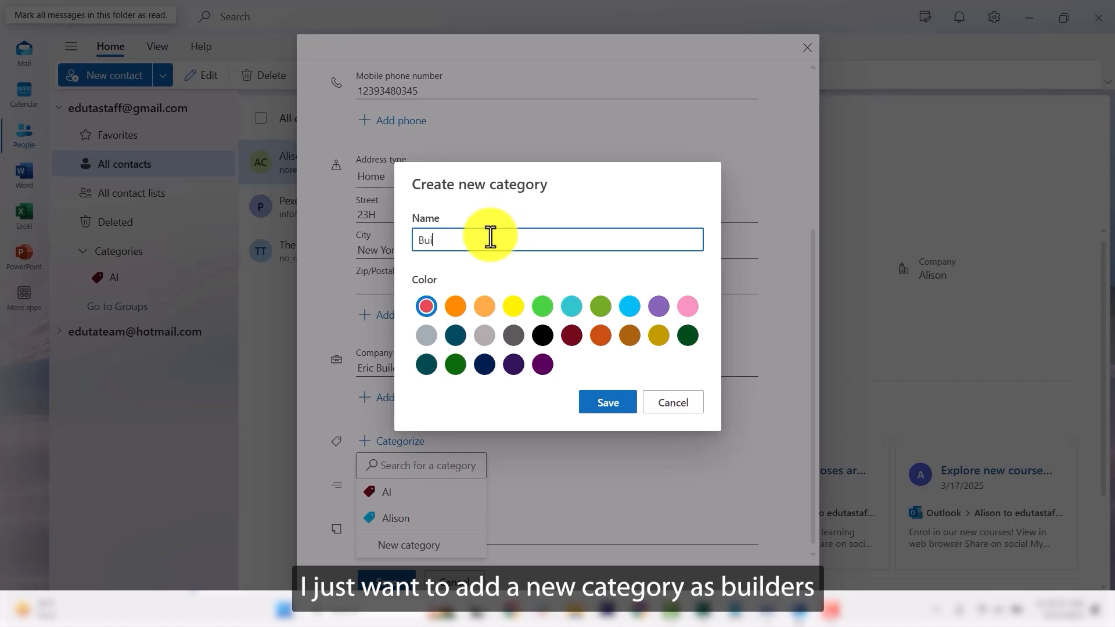
type("lders")
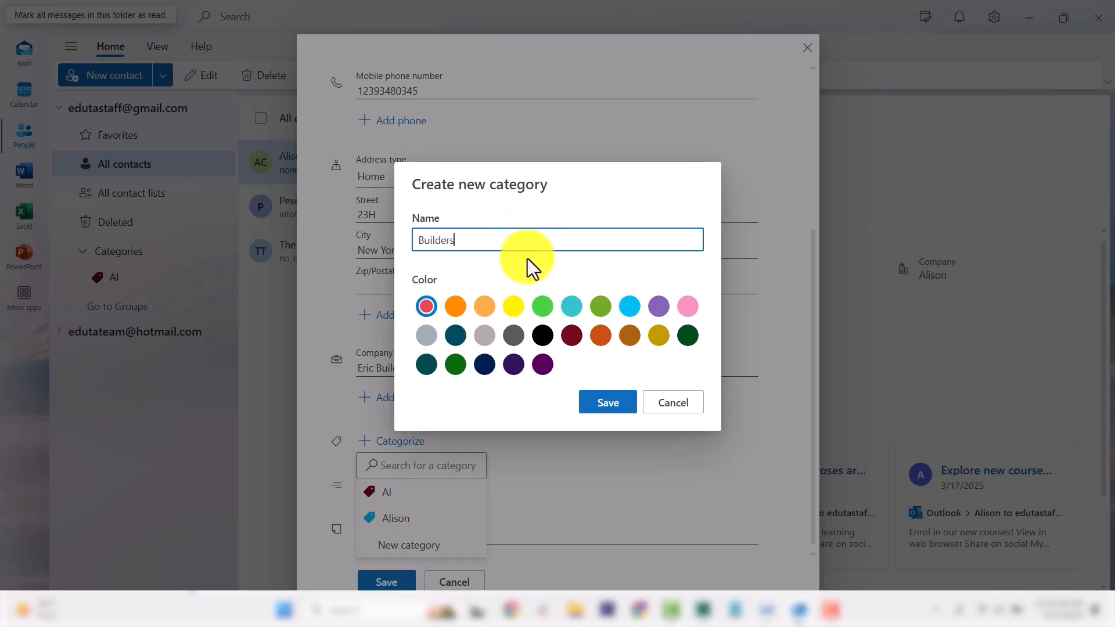
left_click(483, 337)
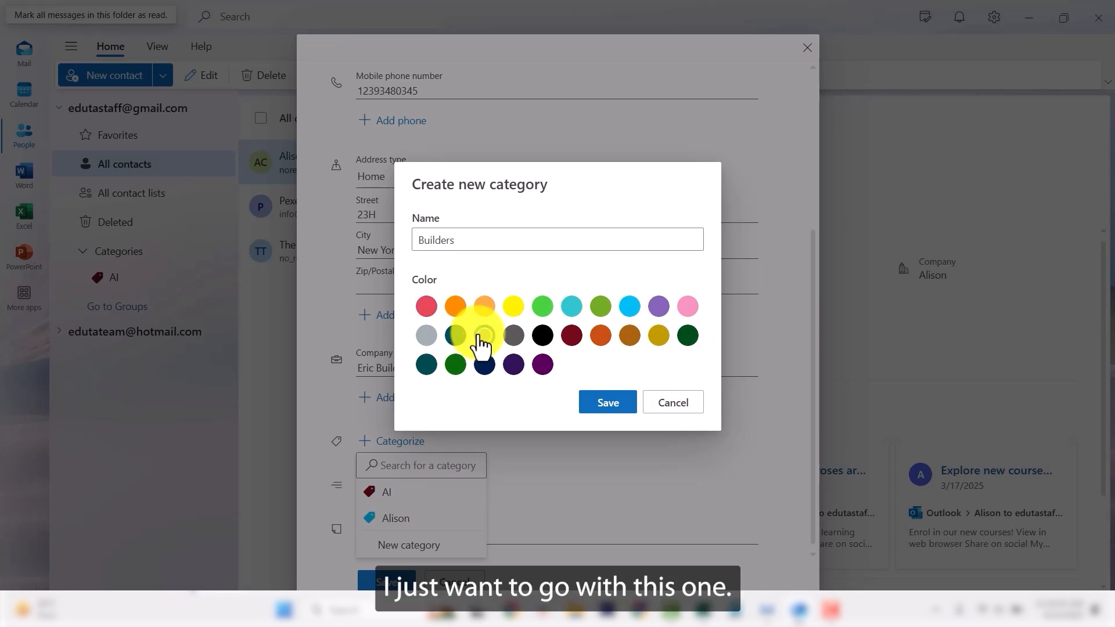
left_click(608, 403)
Step: Add the note 'This contact detail is for buidlders and real estate' and save the contact
scroll(465, 465, "down", 1)
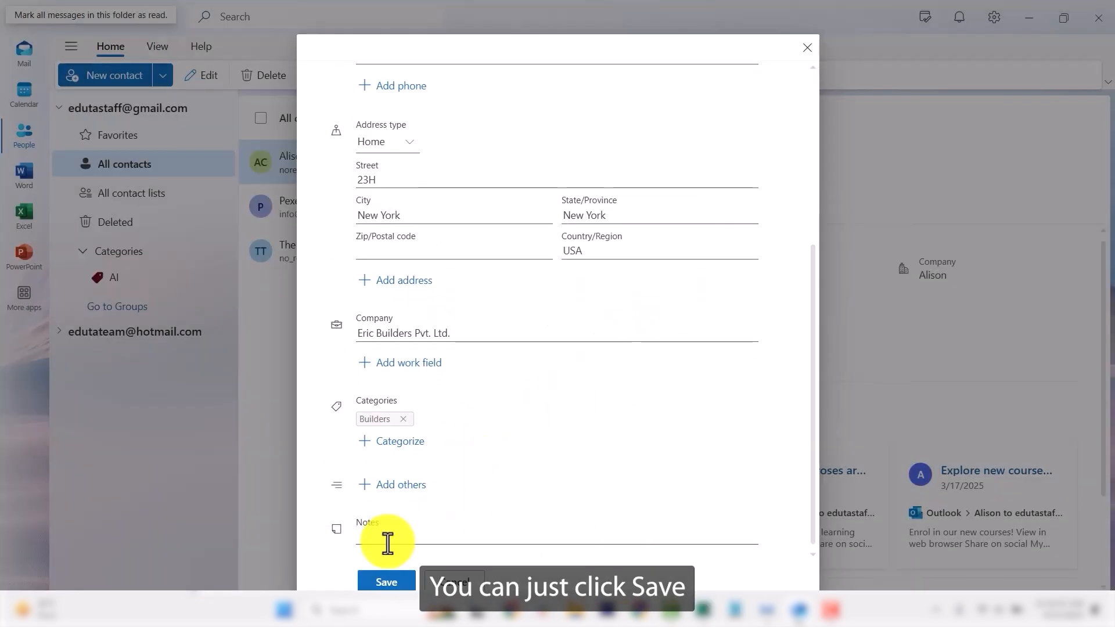
left_click(386, 534)
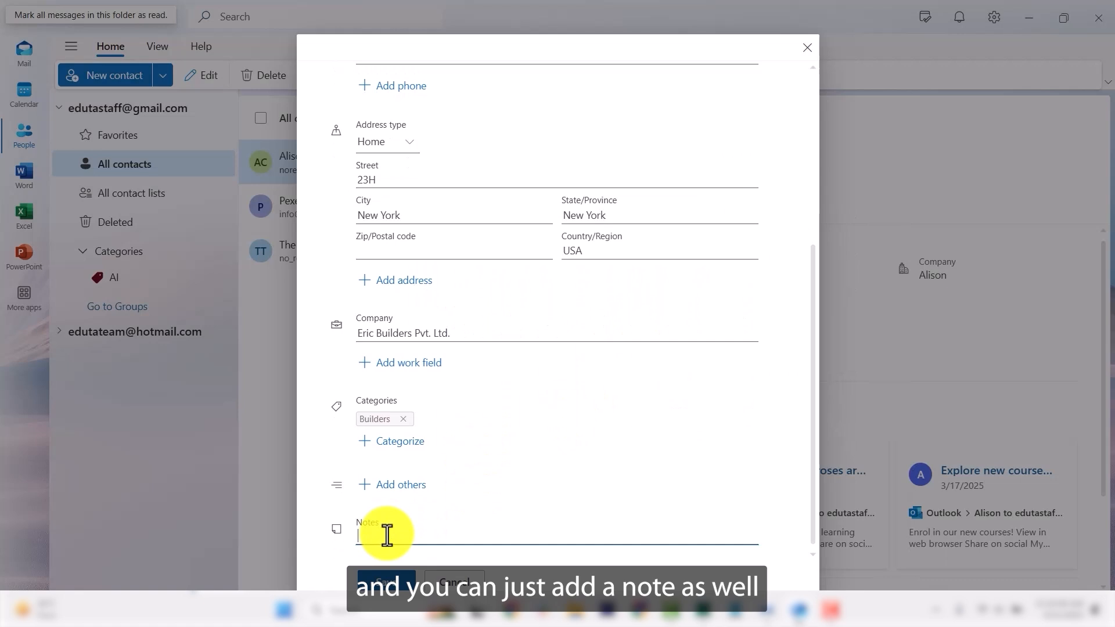
type("This")
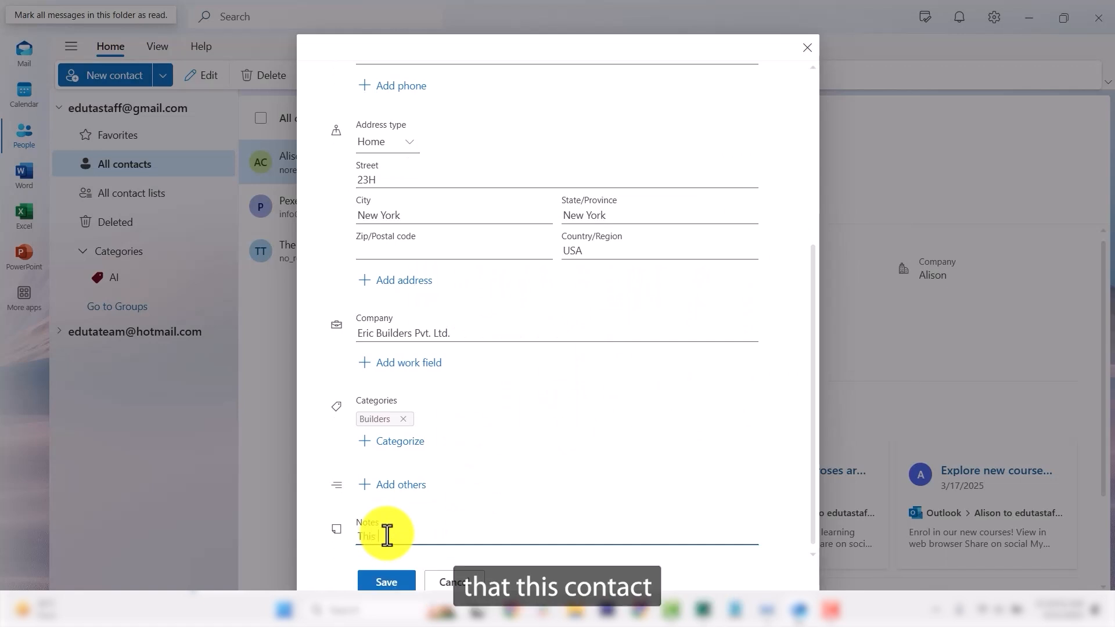
type(" contact ")
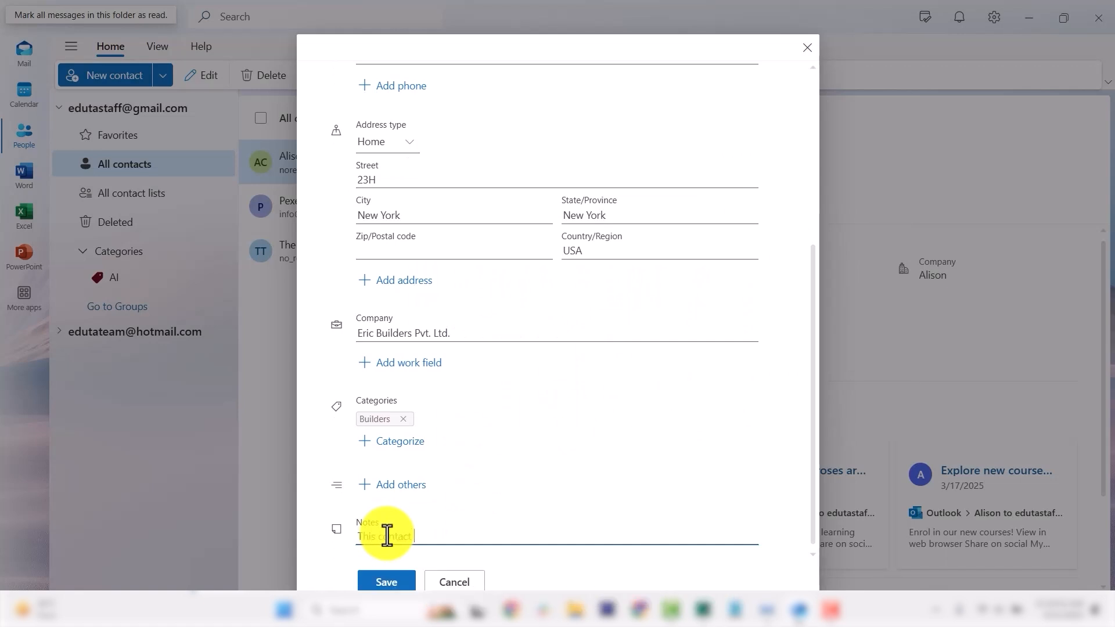
type("detail is for")
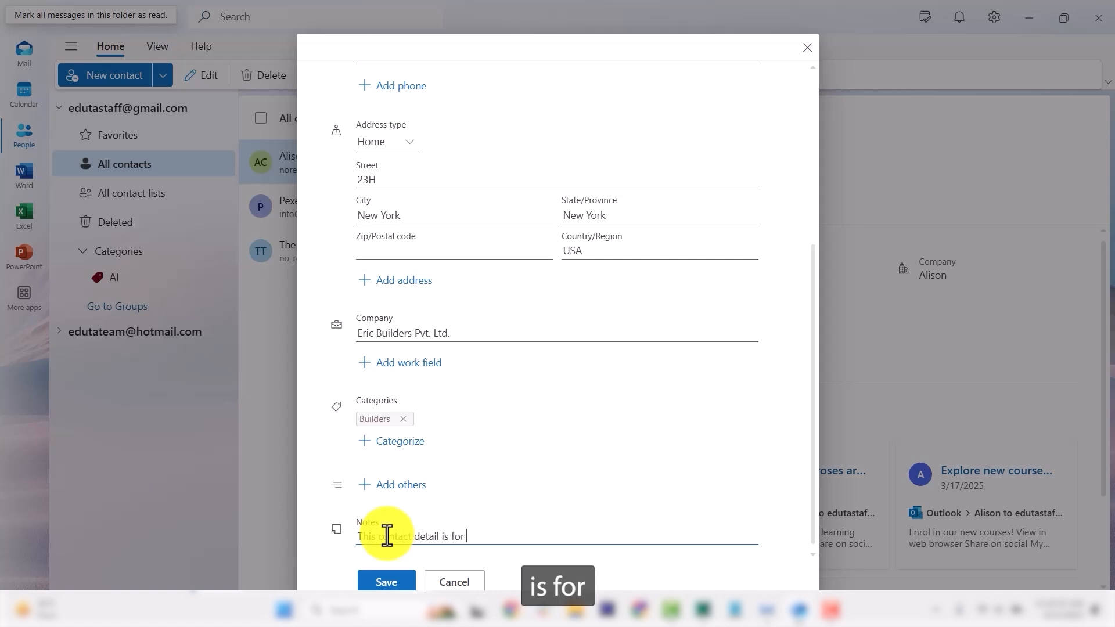
type(" buid")
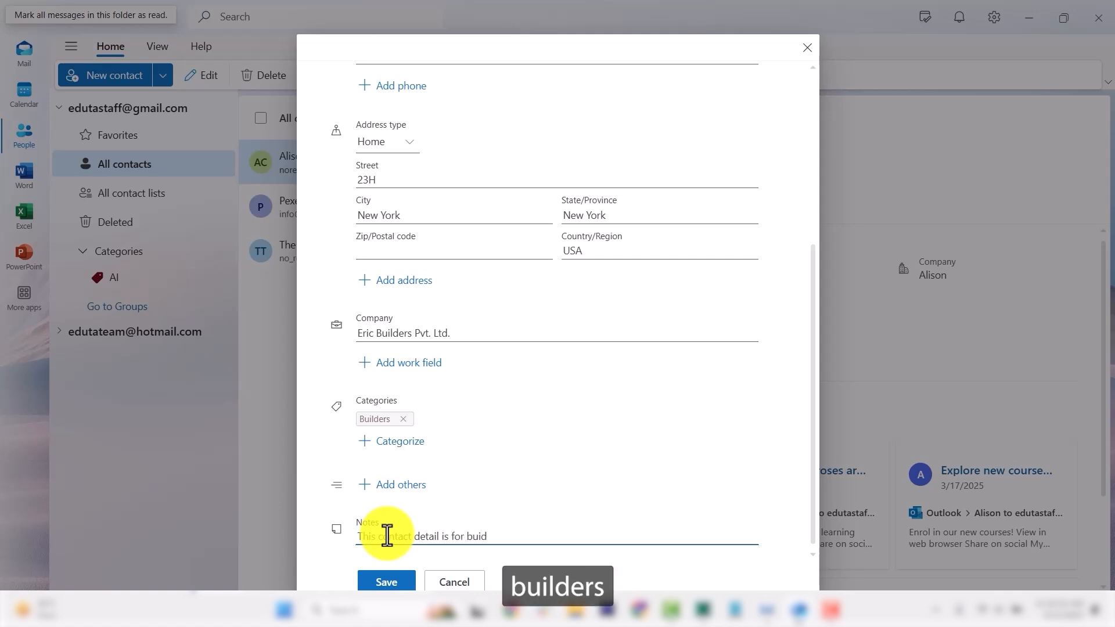
key("BackSpace")
type("lders")
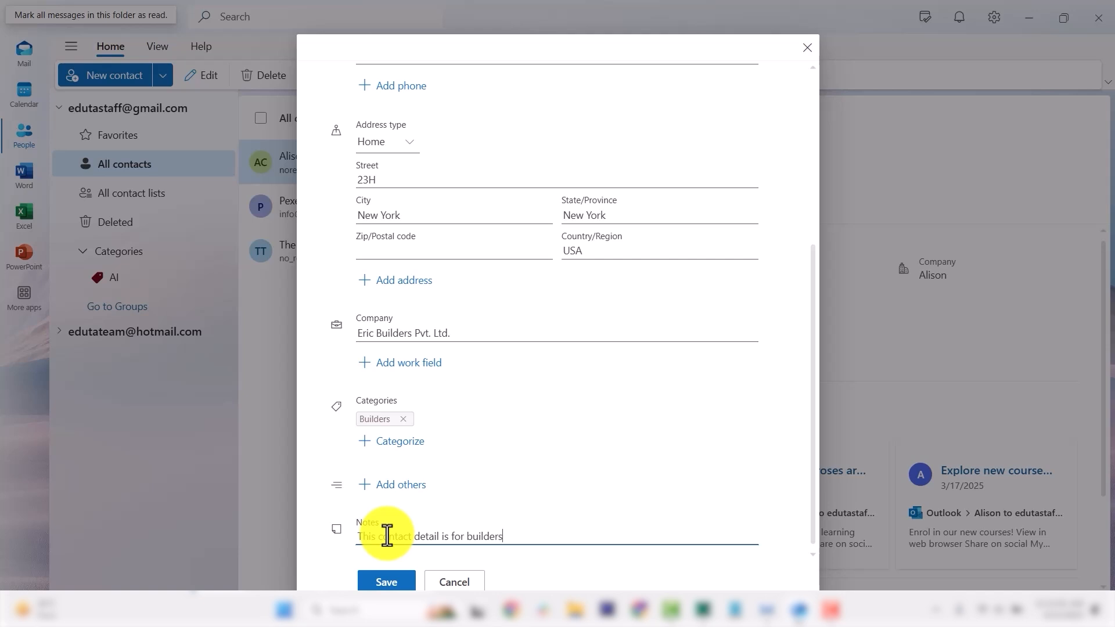
type(" and real estate")
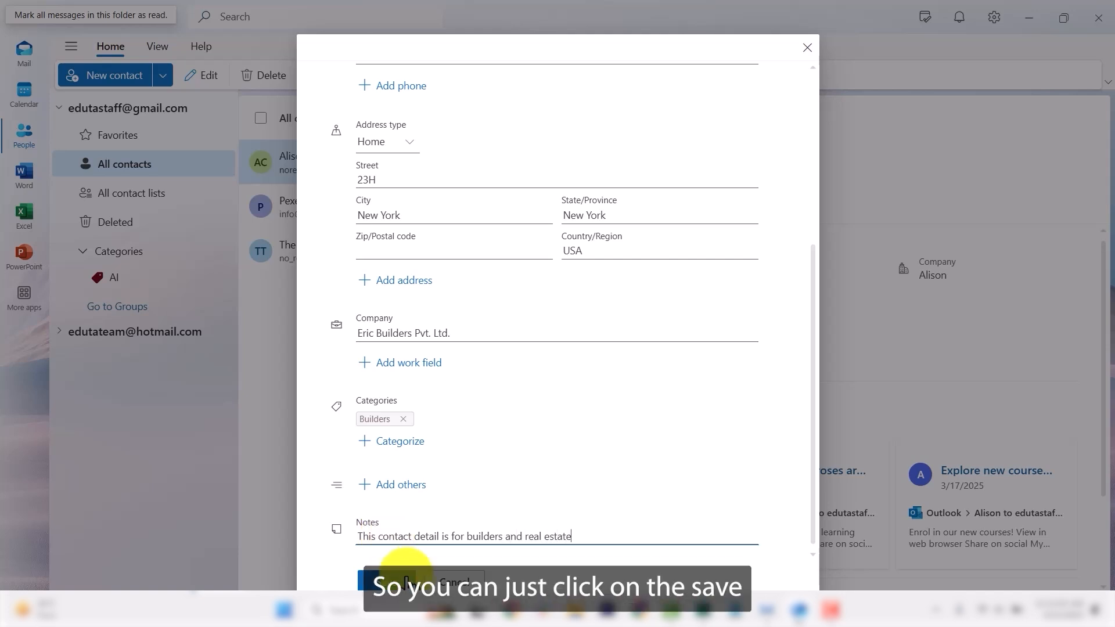
left_click(378, 579)
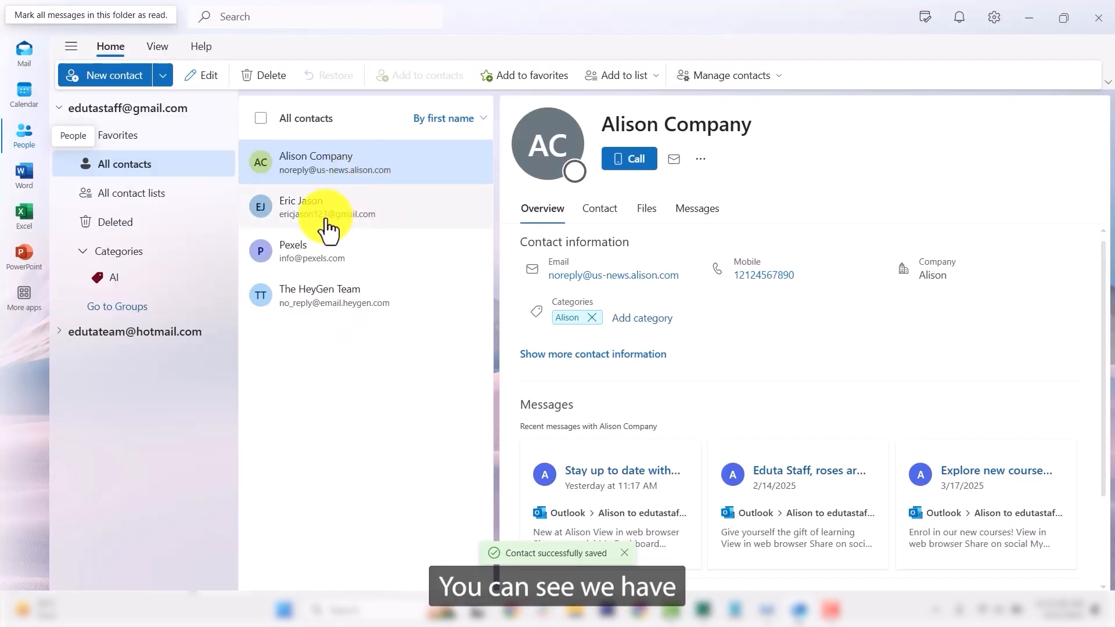
Step: Open the newly saved builders contact from All contacts to review its category and notes
left_click(324, 217)
left_click(356, 169)
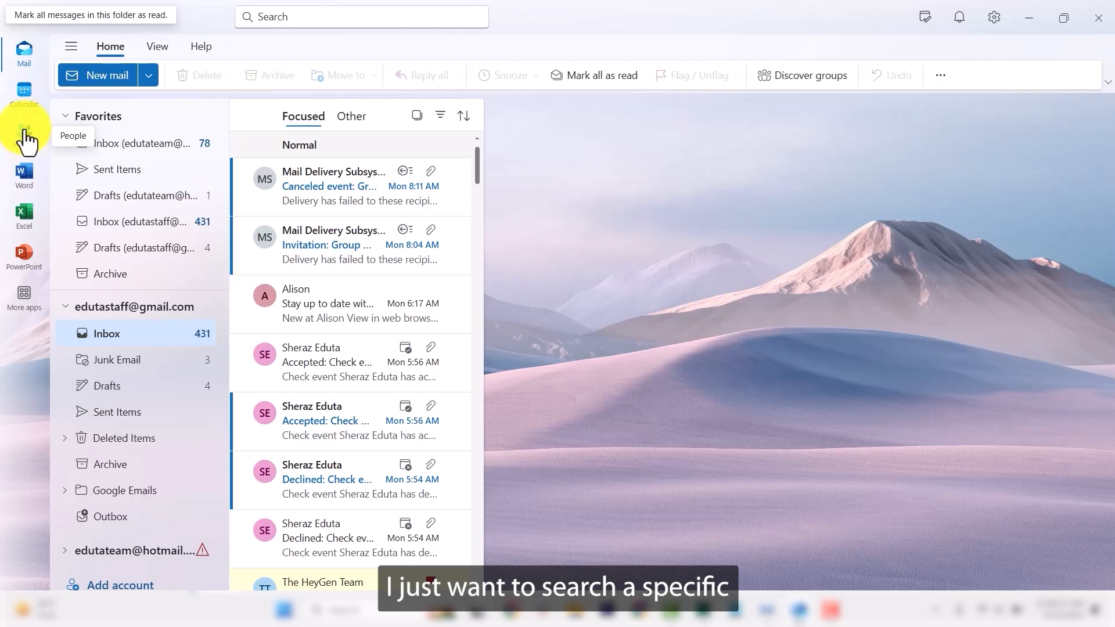
Step: In People, search for the builders contact by the first letters of its name
left_click(14, 142)
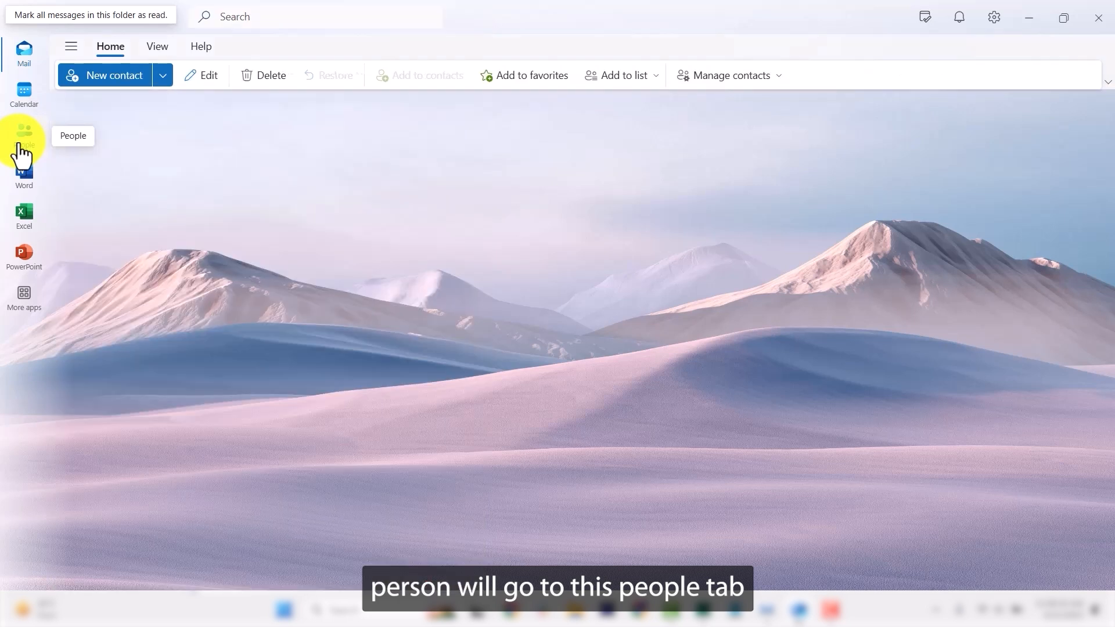
left_click(255, 22)
type("eric")
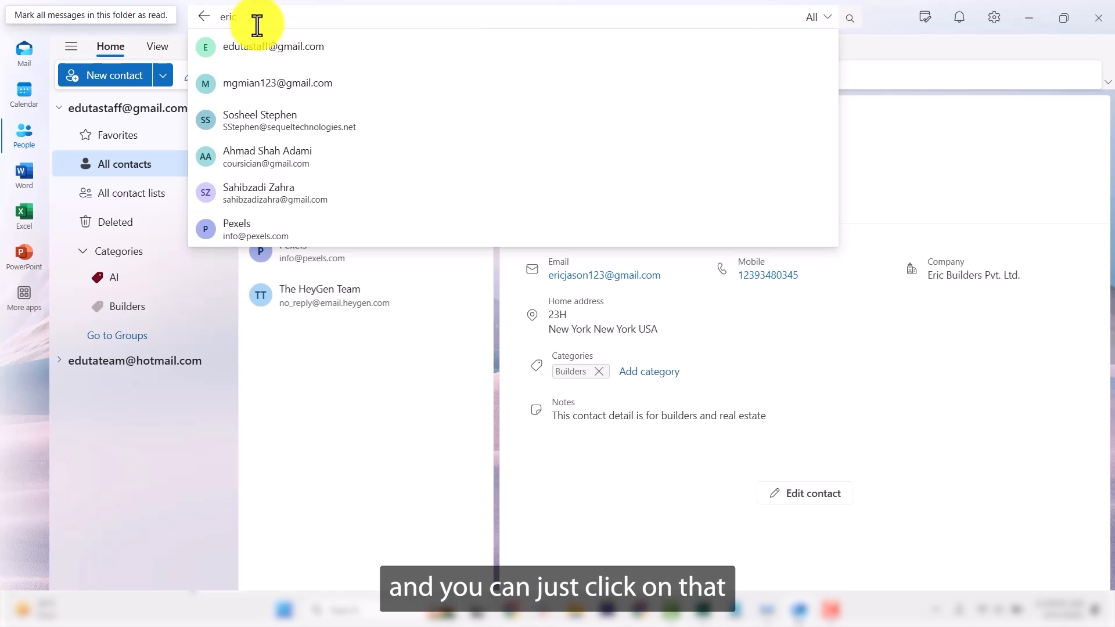
key("Return")
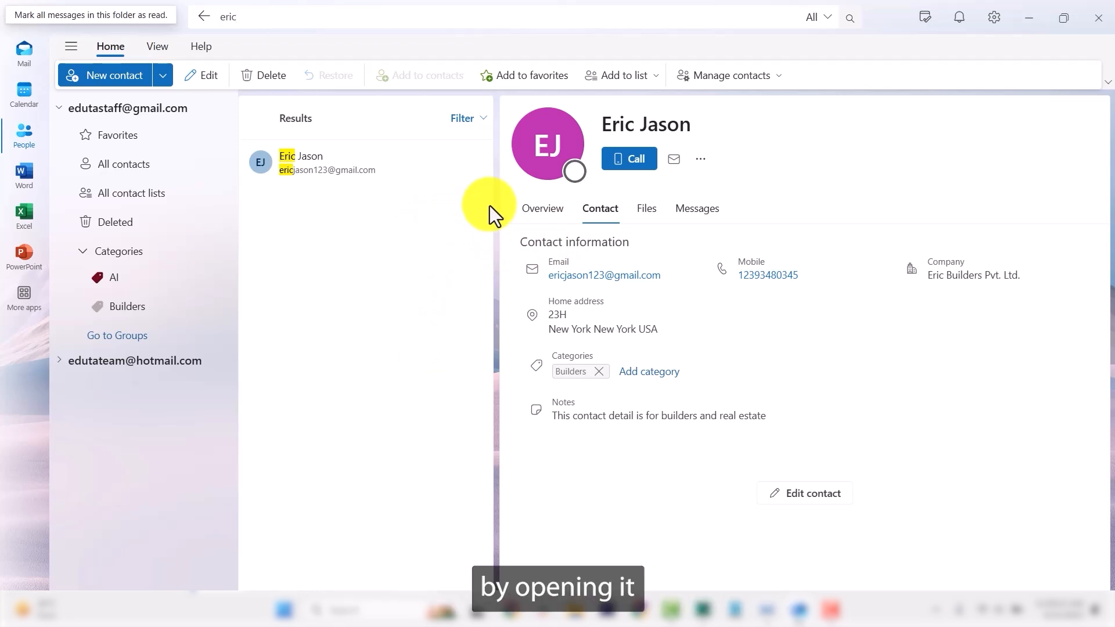
Step: Edit the found contact and switch its address type from Home to Business
left_click(811, 503)
scroll(499, 325, "down", 5)
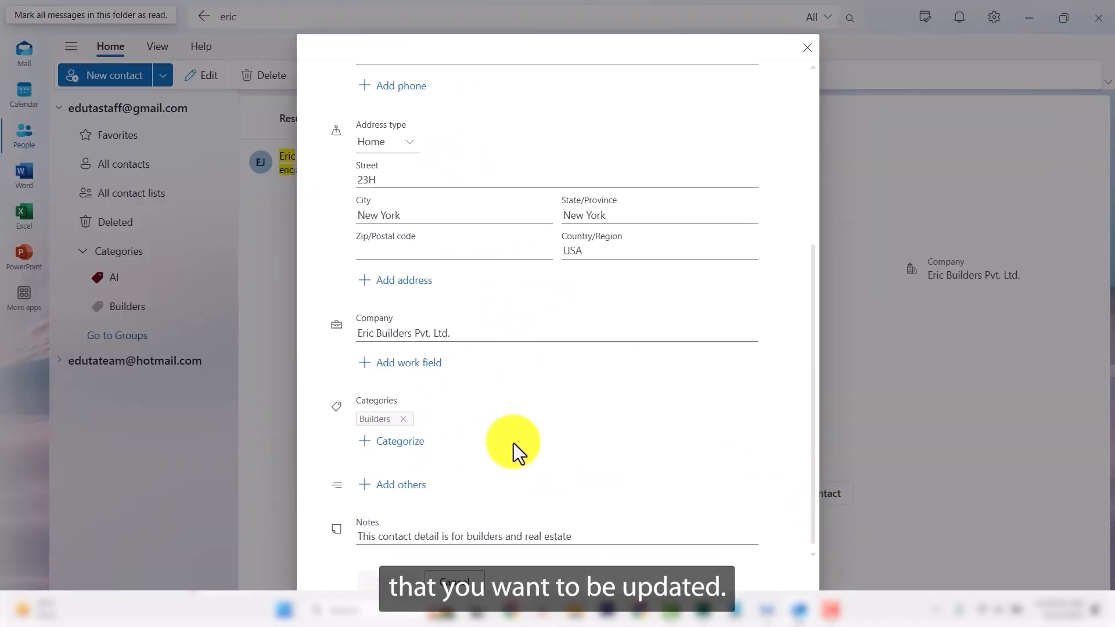
scroll(530, 439, "up", 5)
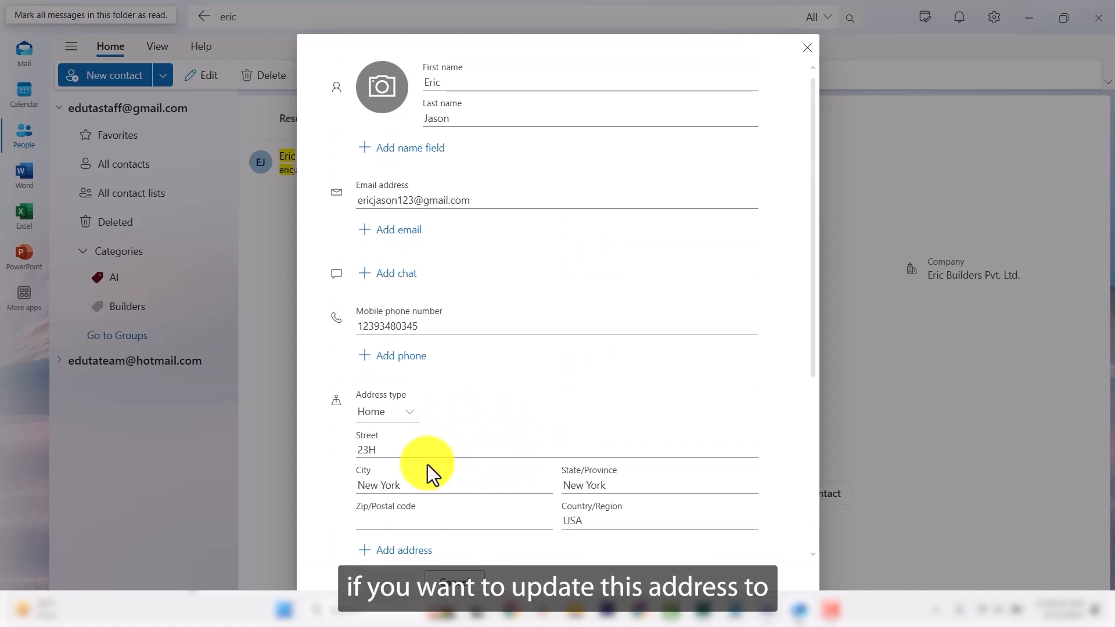
left_click(407, 414)
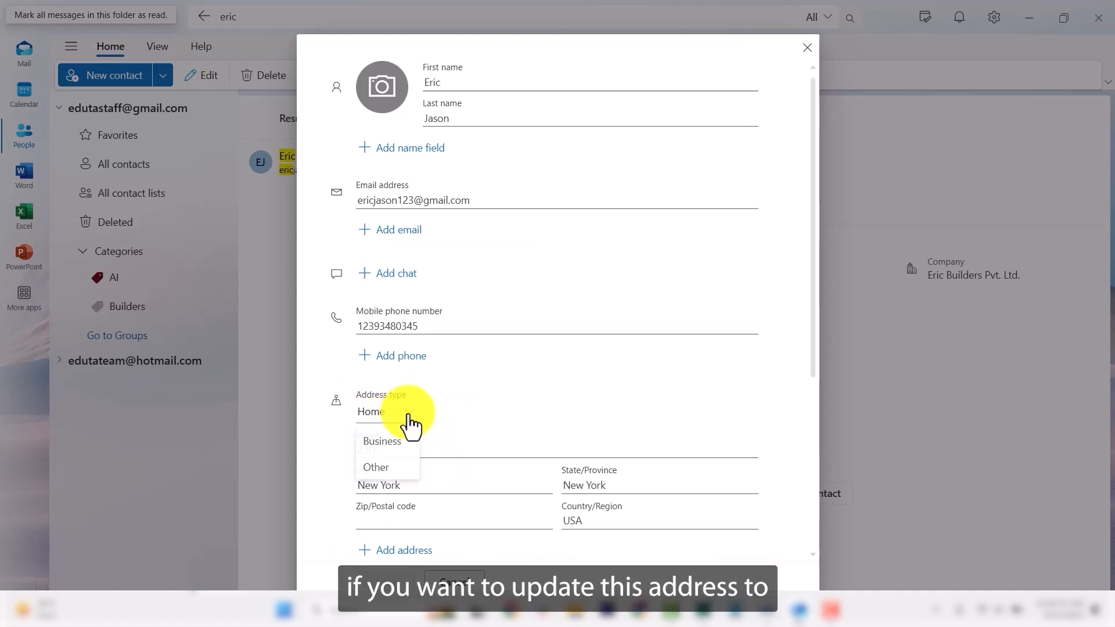
left_click(382, 443)
scroll(529, 494, "down", 3)
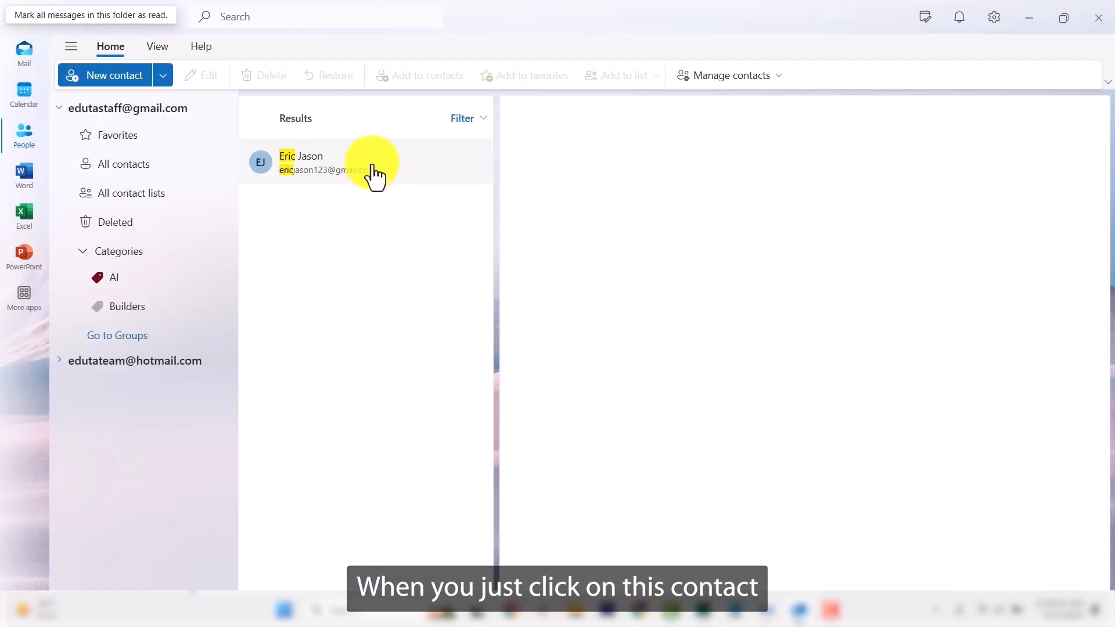
Step: Open the updated contact in the results to confirm it now shows a Business address
left_click(373, 168)
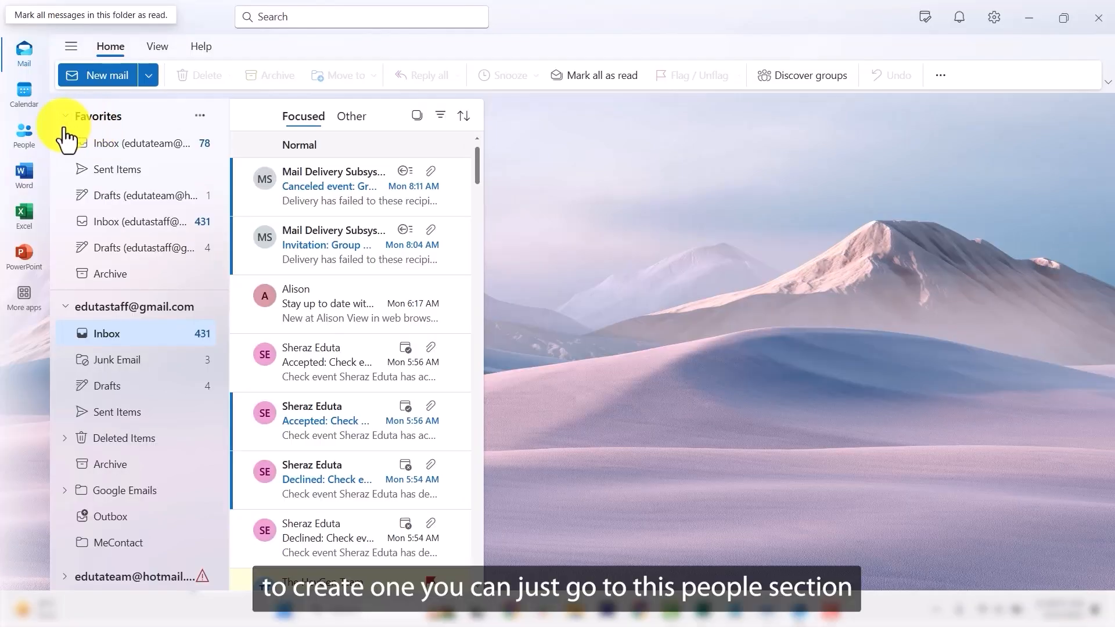
Step: From People's Groups page, start a new group 'Group Study' with description 'This a group for group study'
left_click(17, 150)
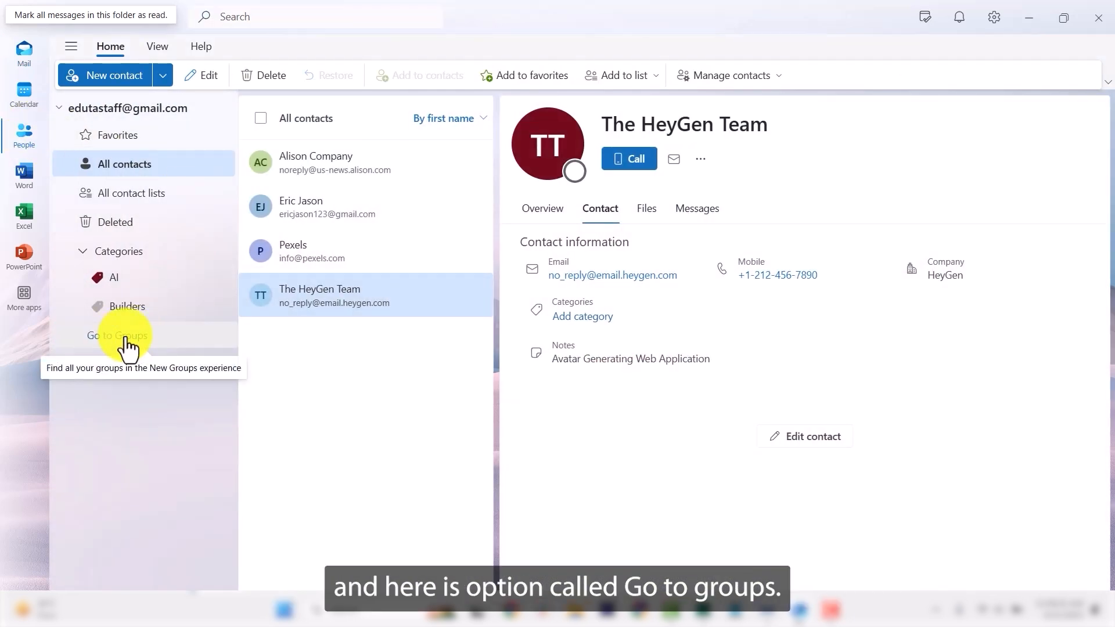
left_click(125, 337)
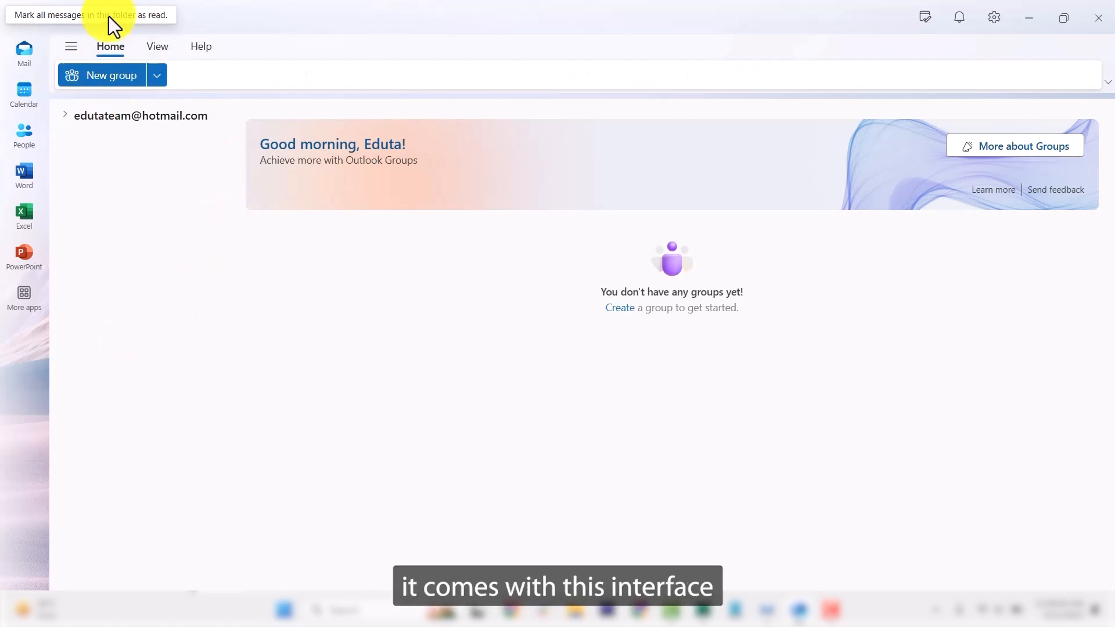
left_click(112, 78)
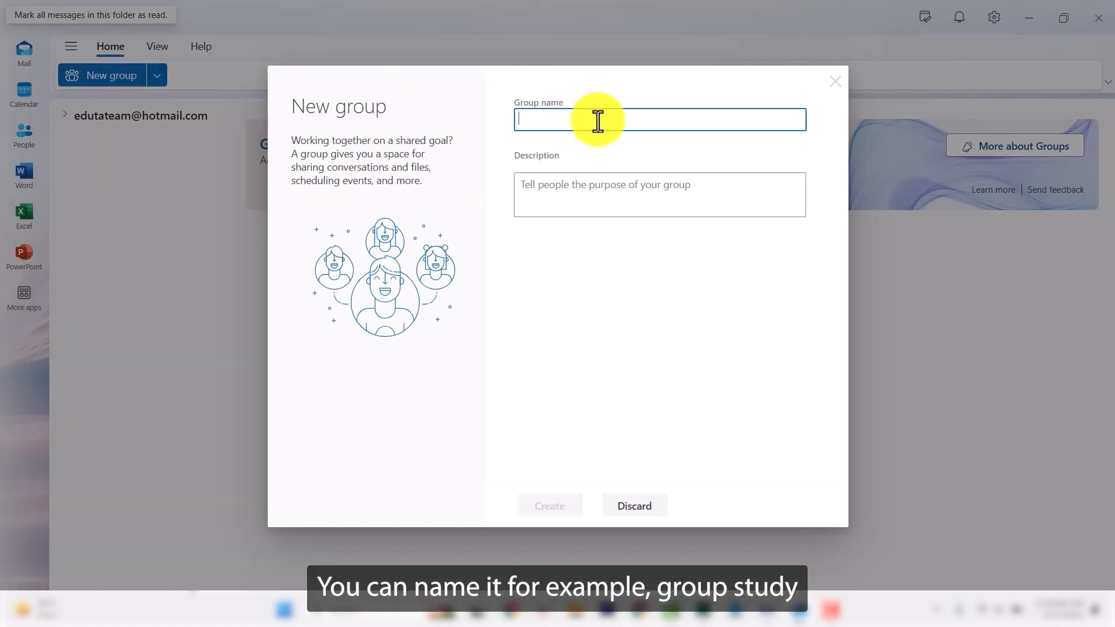
type("Group Study")
left_click(625, 194)
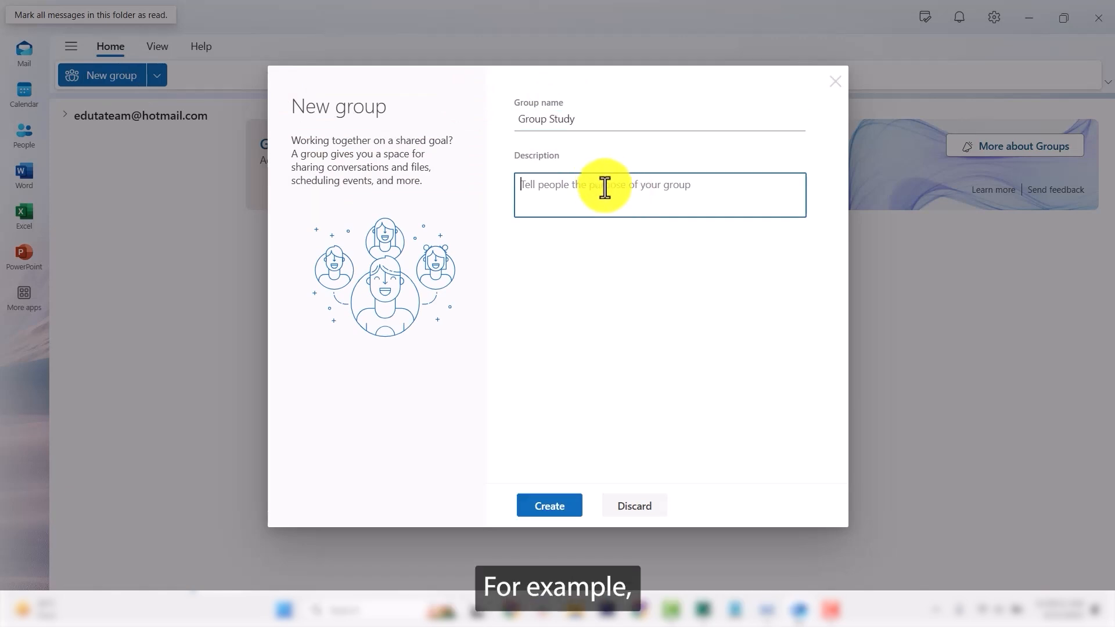
type("Th")
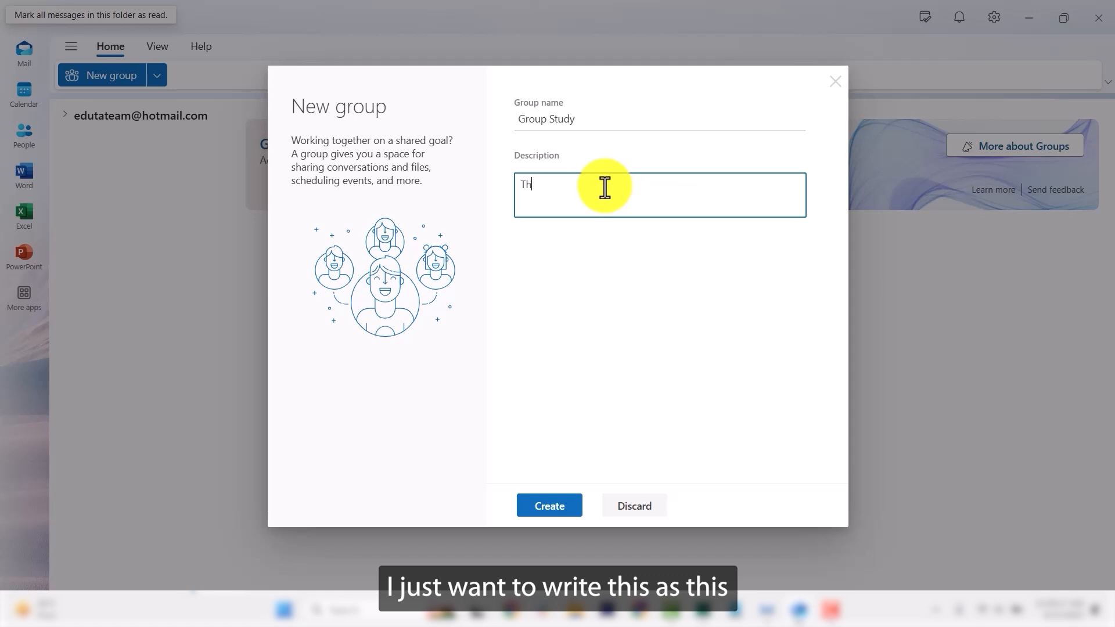
type("is a gro")
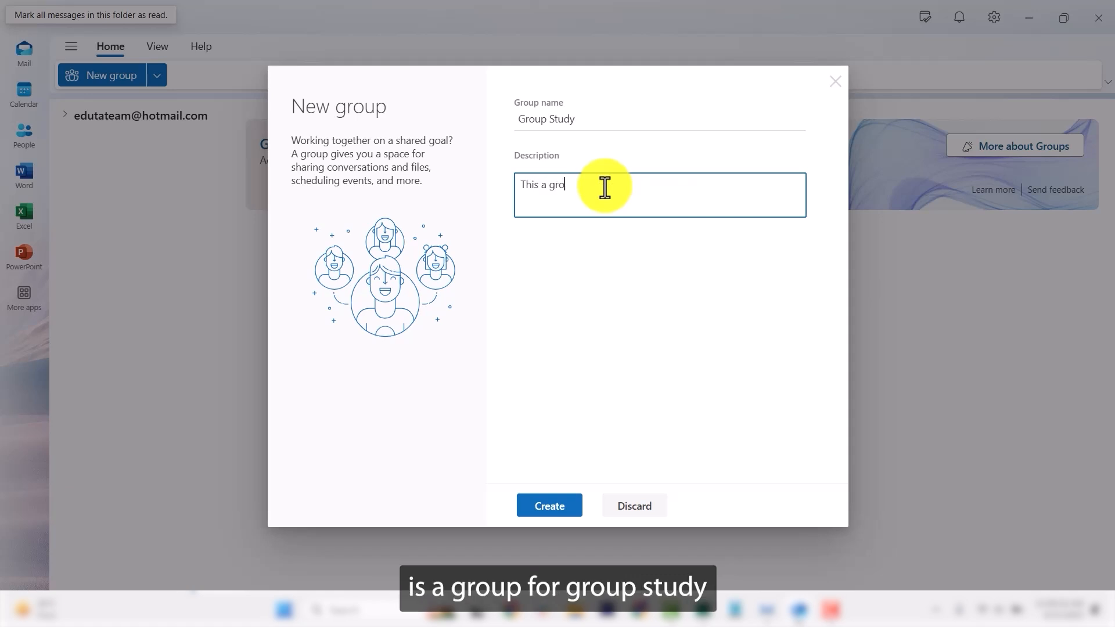
type("up for group study")
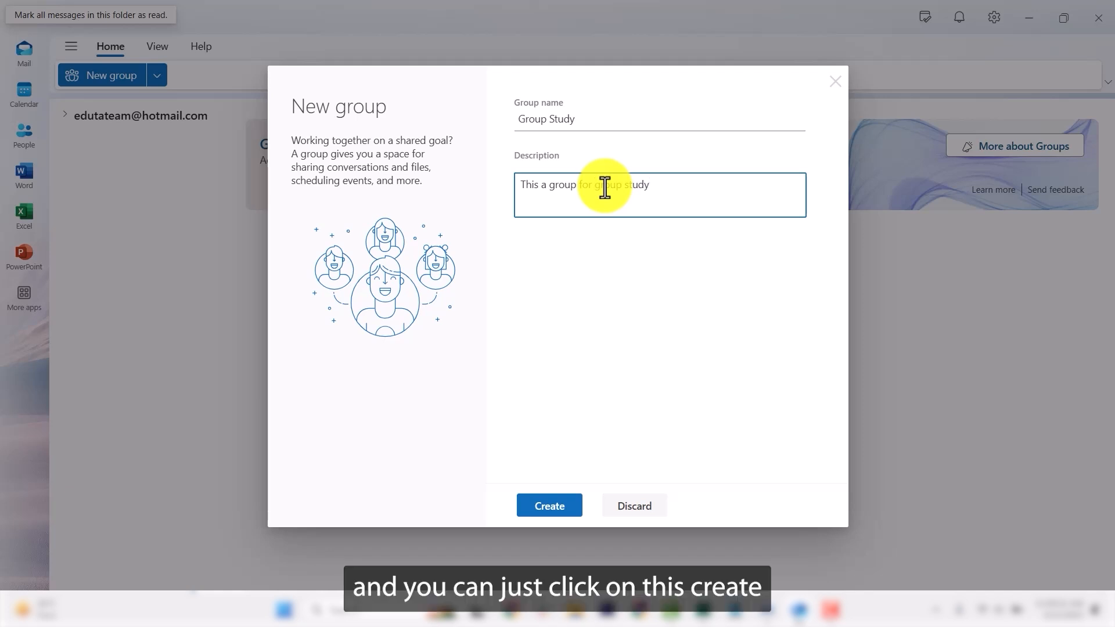
Step: Create the Group Study group and add Pexels as its member
left_click(561, 507)
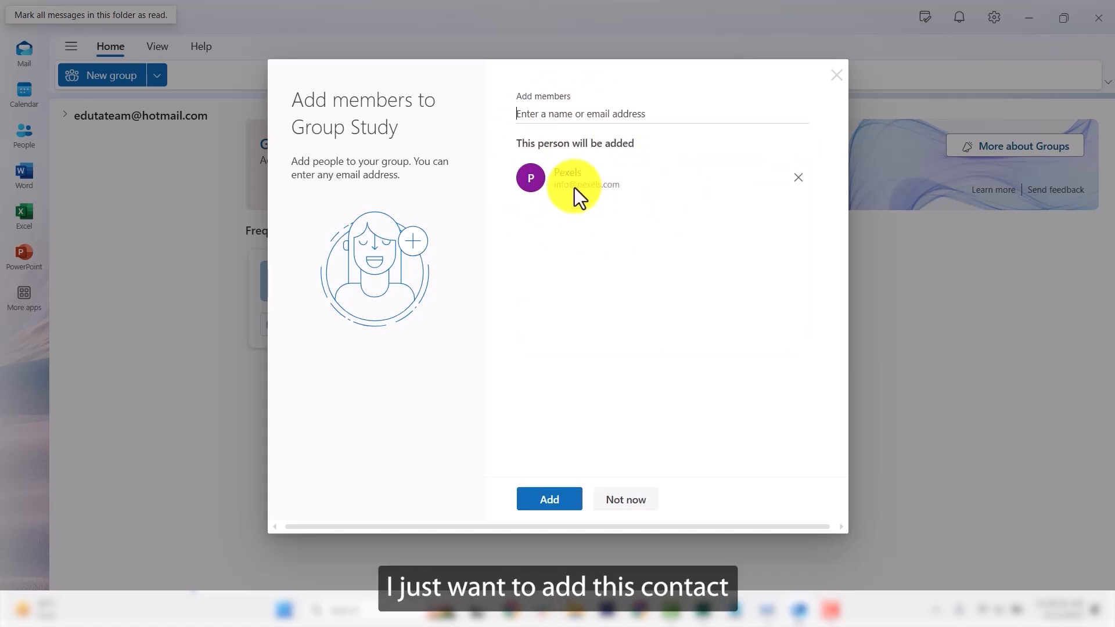
left_click(567, 499)
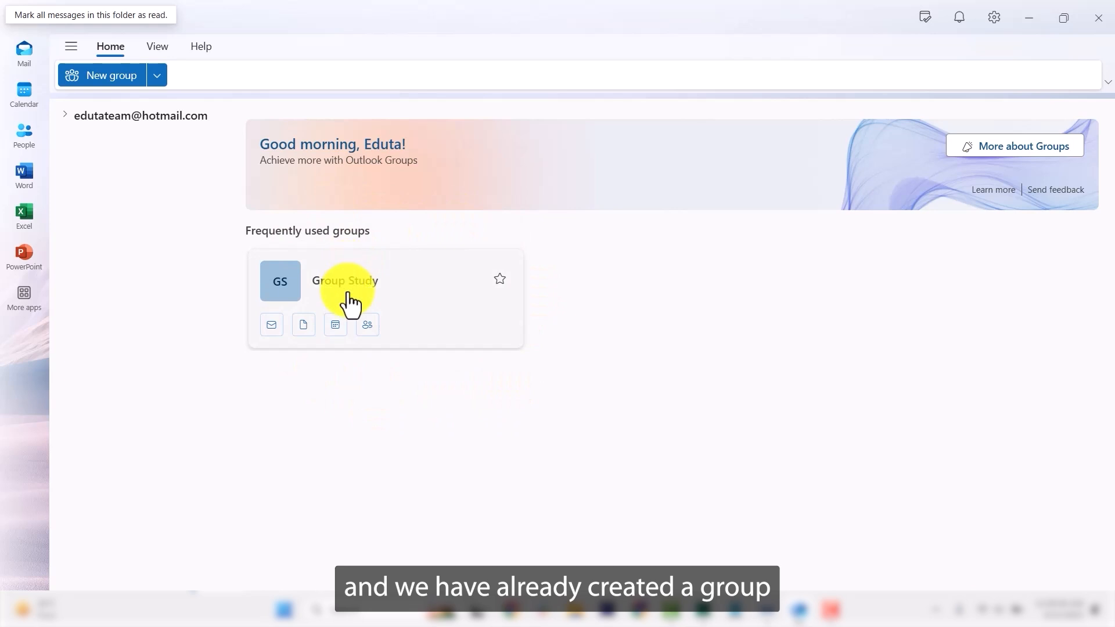
Step: Open the Group Study card's members tab to see its two members
mouse_move(349, 301)
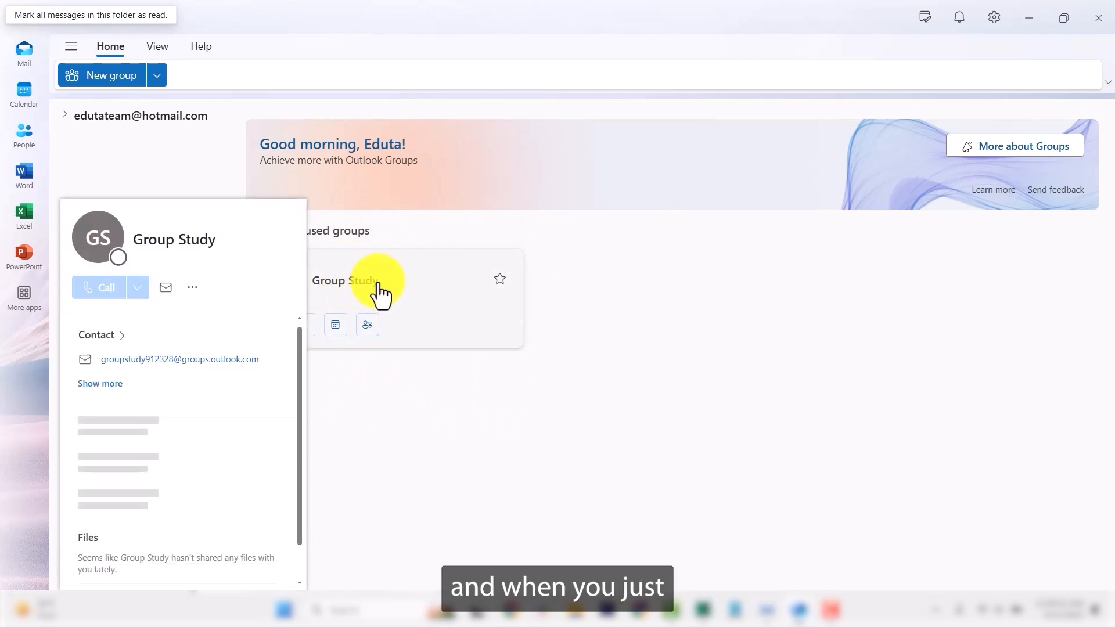
left_click(368, 329)
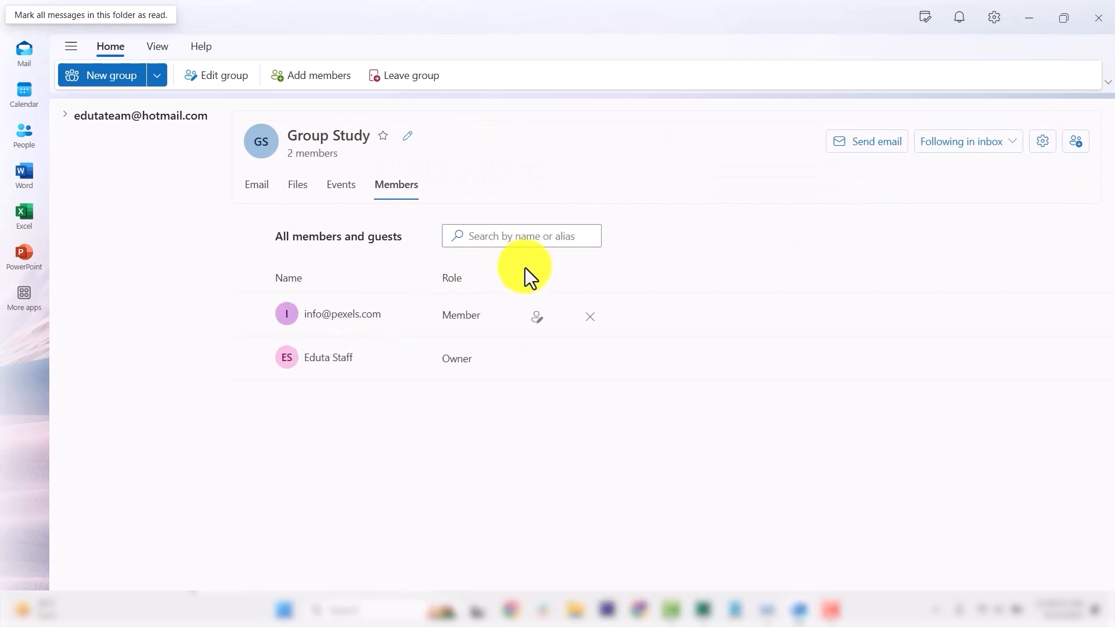